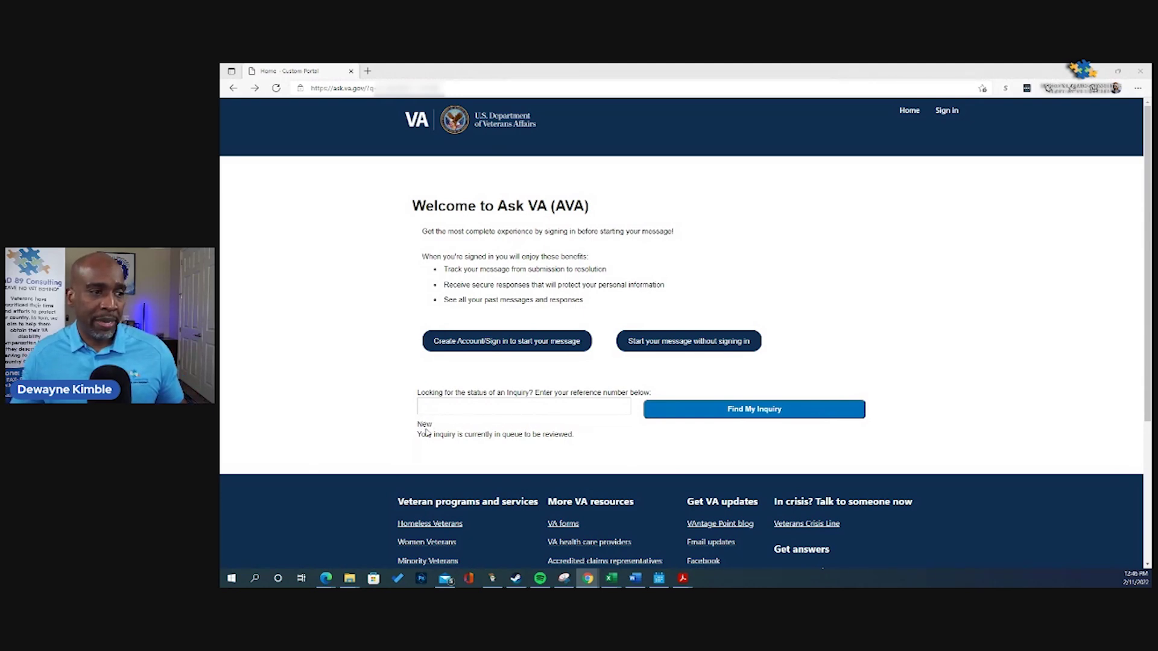
Step: Highlight the 'New, in queue to be reviewed' status text, deselect it, then go to the sign-in page
drag(418, 425, 561, 448)
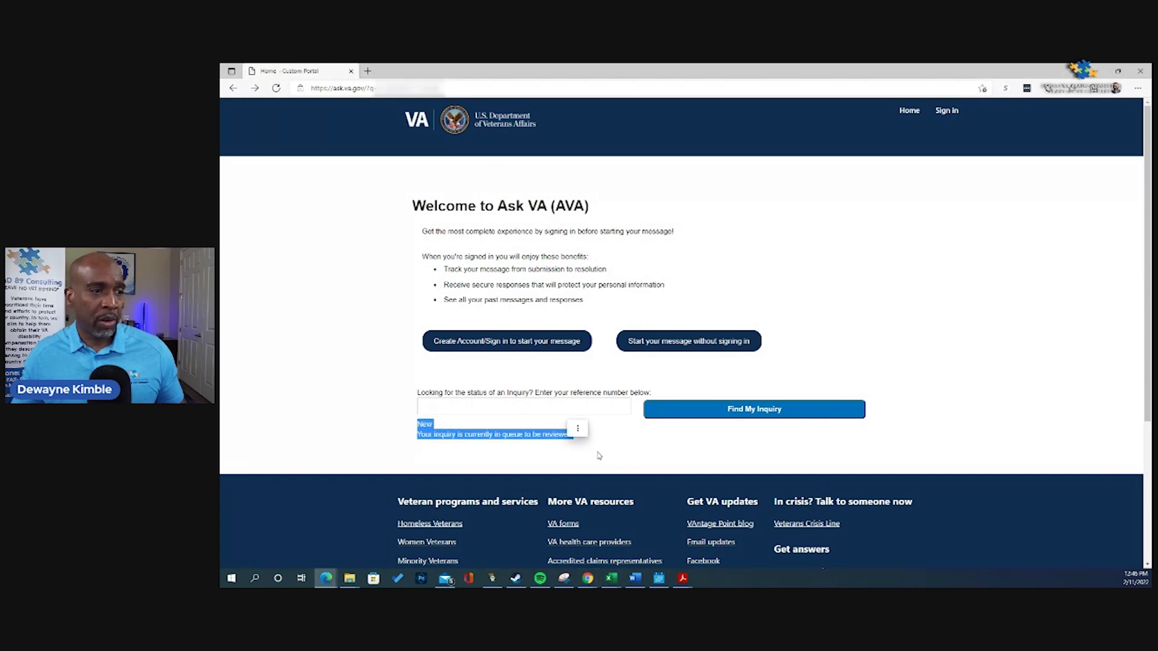
click(617, 459)
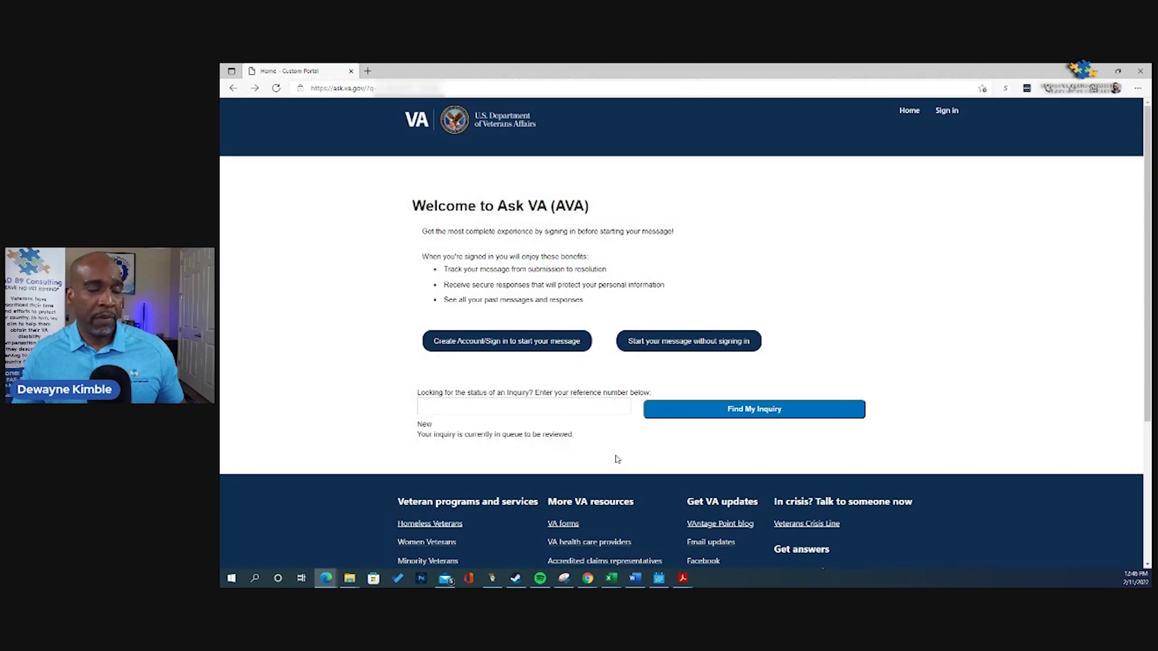
click(531, 346)
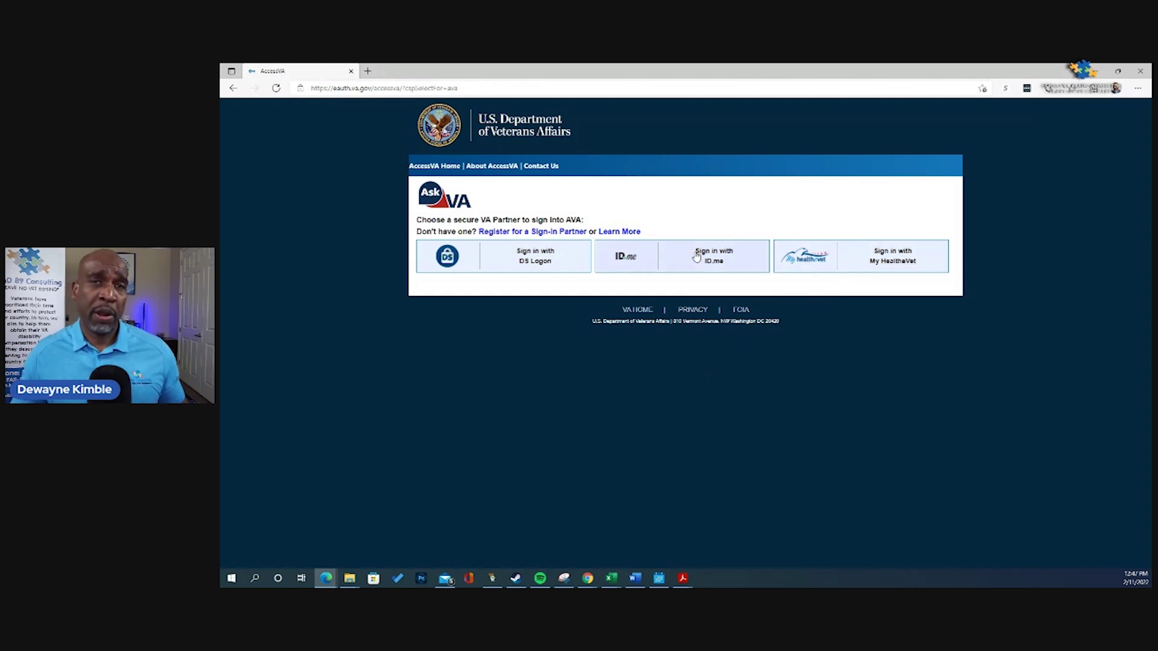
click(232, 89)
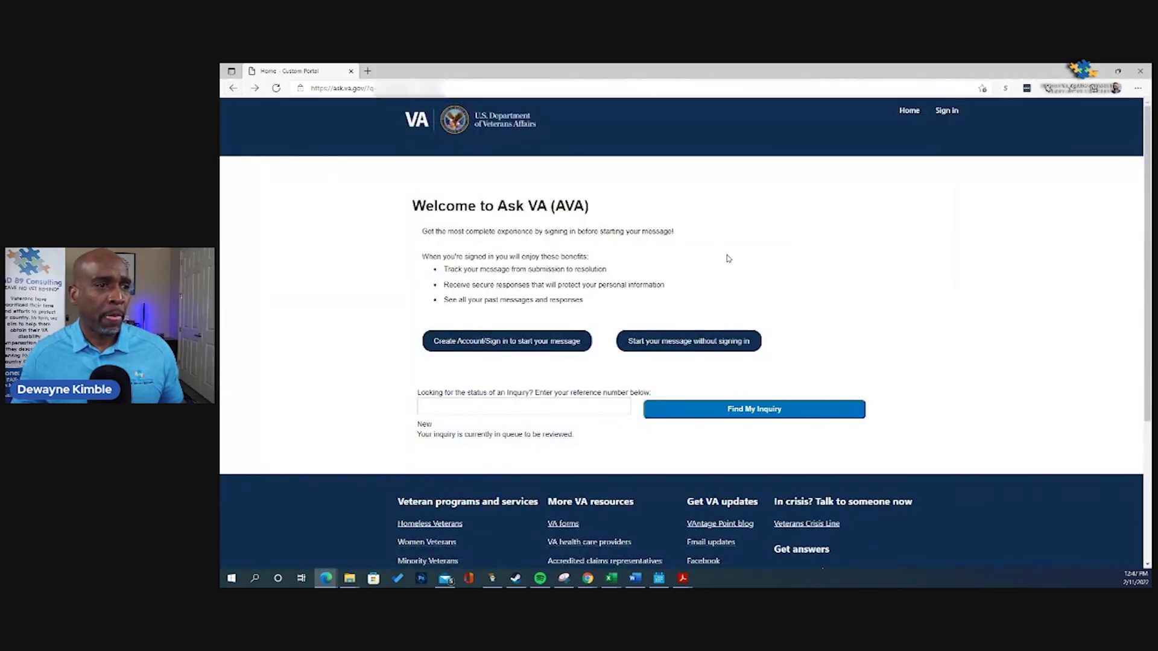
Step: Begin a message without signing in and pick Compensation (Service-Connected Bens) from the category list
click(702, 343)
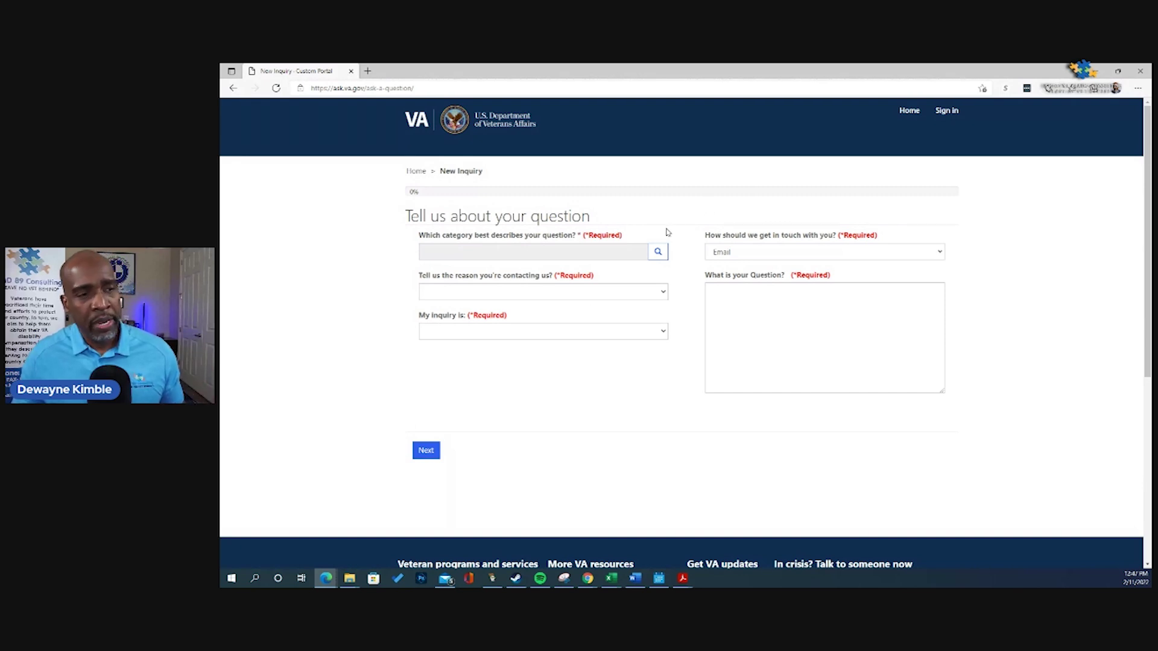
click(661, 260)
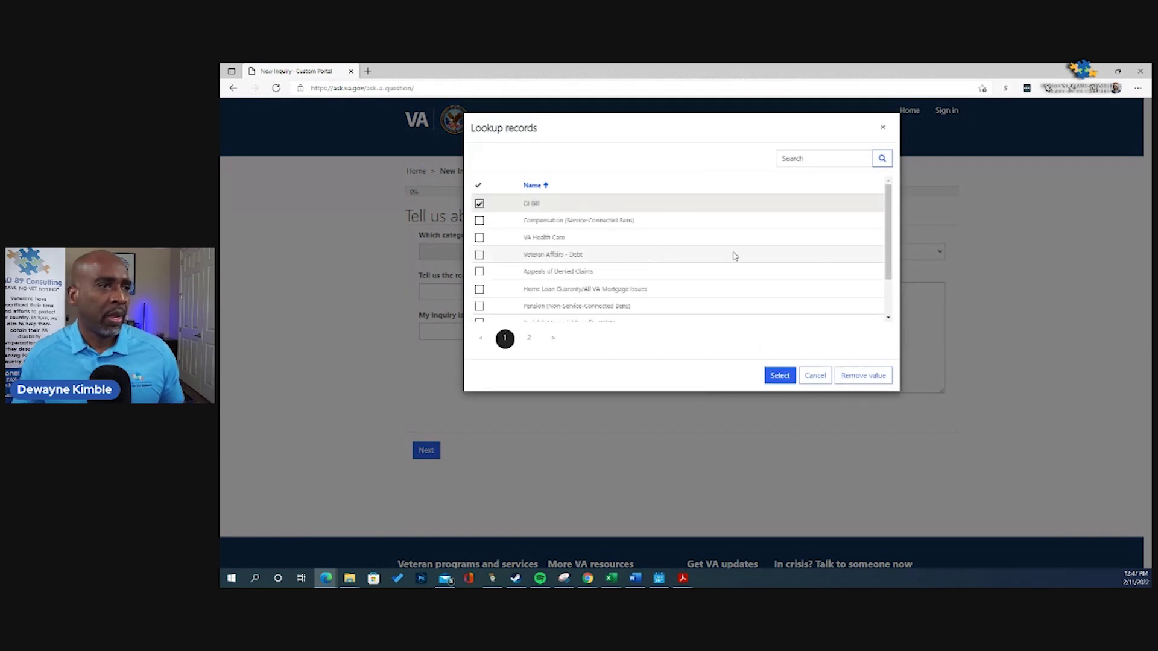
mouse_move(887, 233)
mouse_down()
mouse_move(887, 248)
mouse_move(882, 235)
mouse_up()
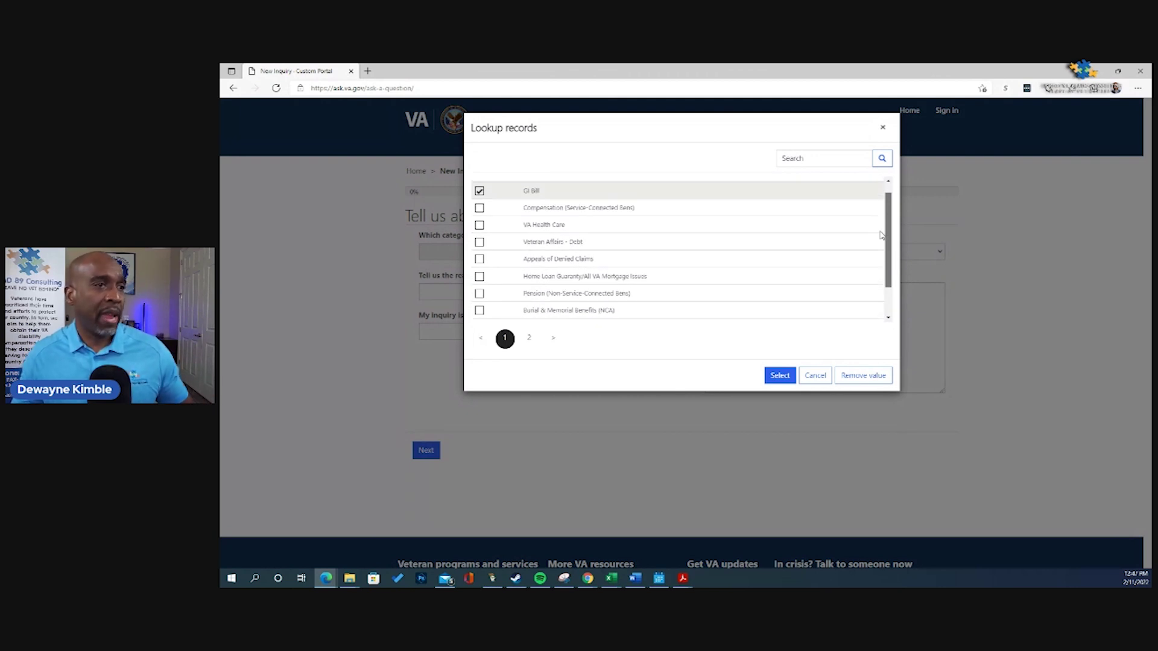
mouse_move(882, 235)
mouse_down()
mouse_move(871, 258)
mouse_move(881, 216)
mouse_up()
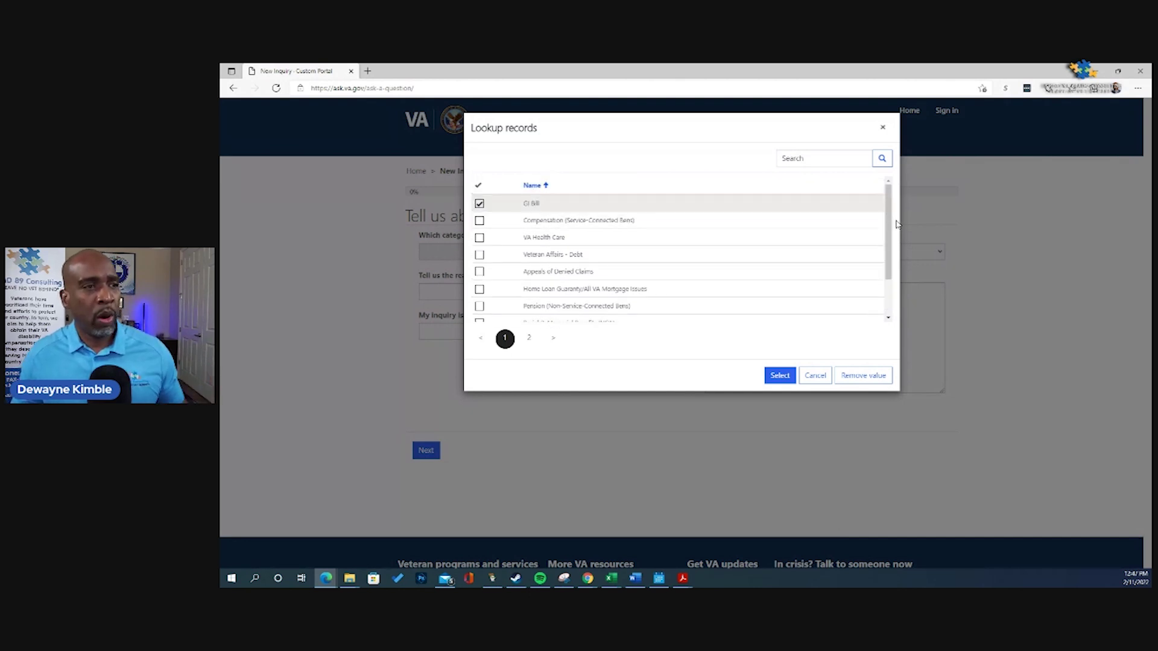
click(480, 221)
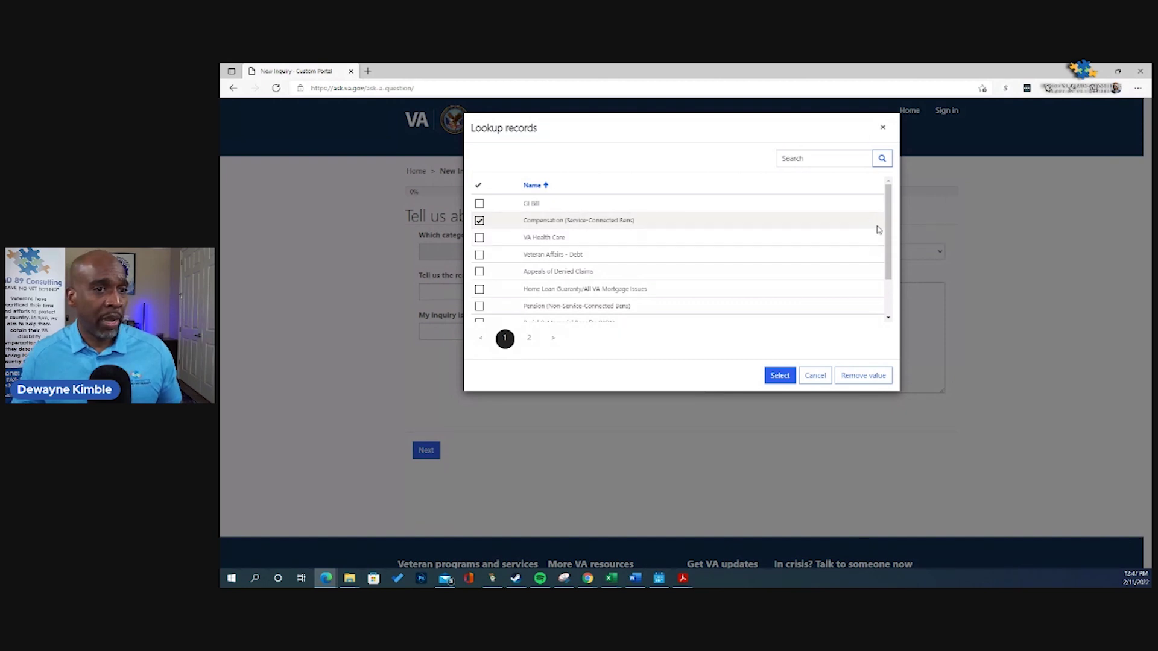
mouse_move(890, 226)
mouse_down()
mouse_move(886, 261)
mouse_move(884, 227)
mouse_up()
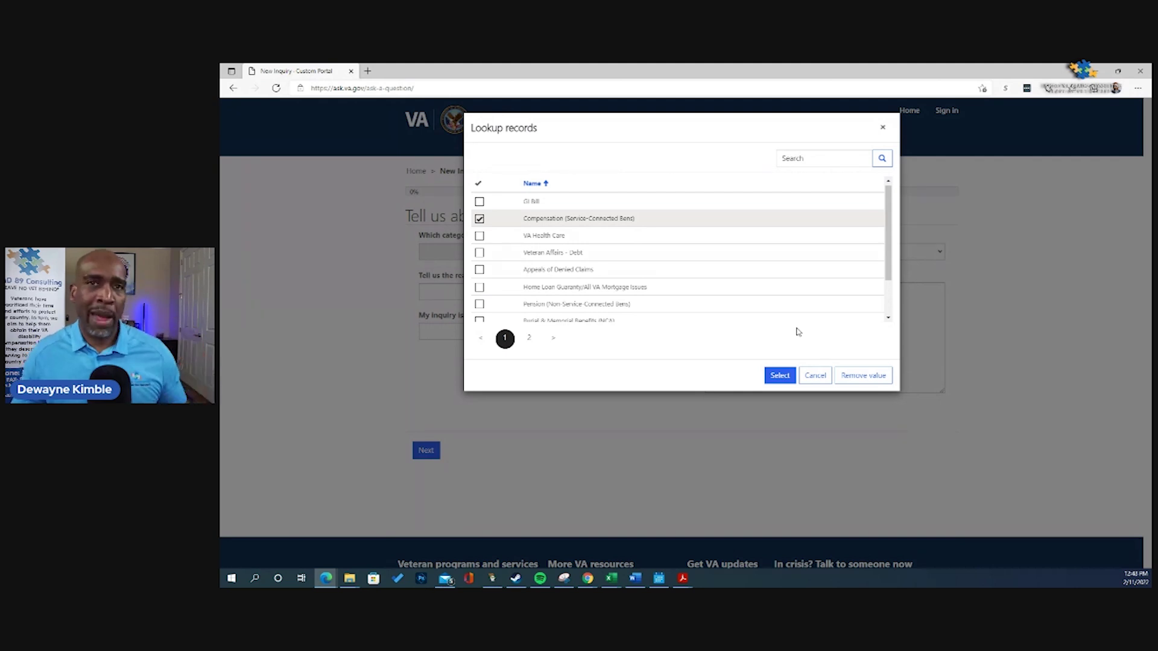
click(783, 377)
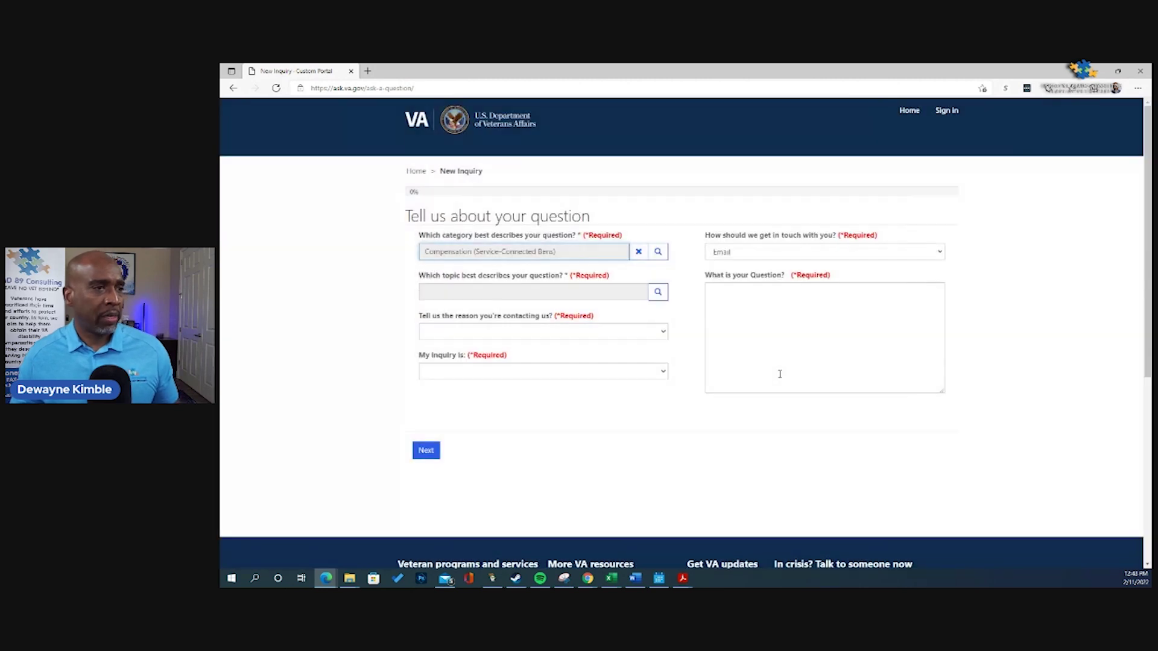
Step: Pick 'Status of a pending claim' from the topic list and confirm it
click(658, 292)
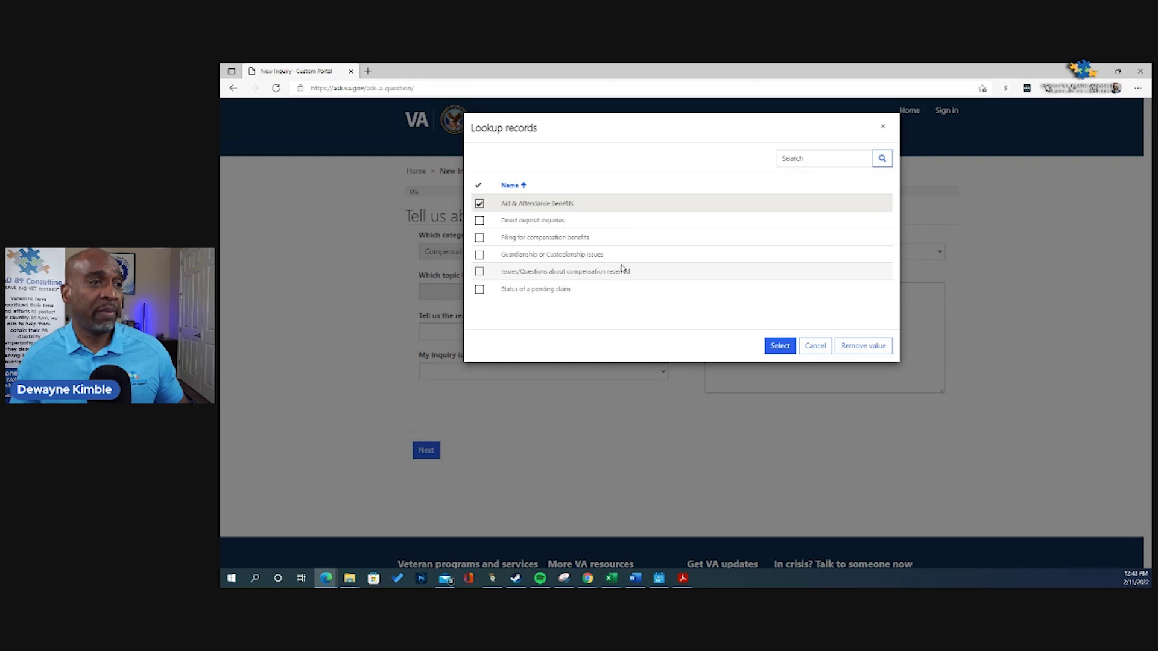
click(480, 290)
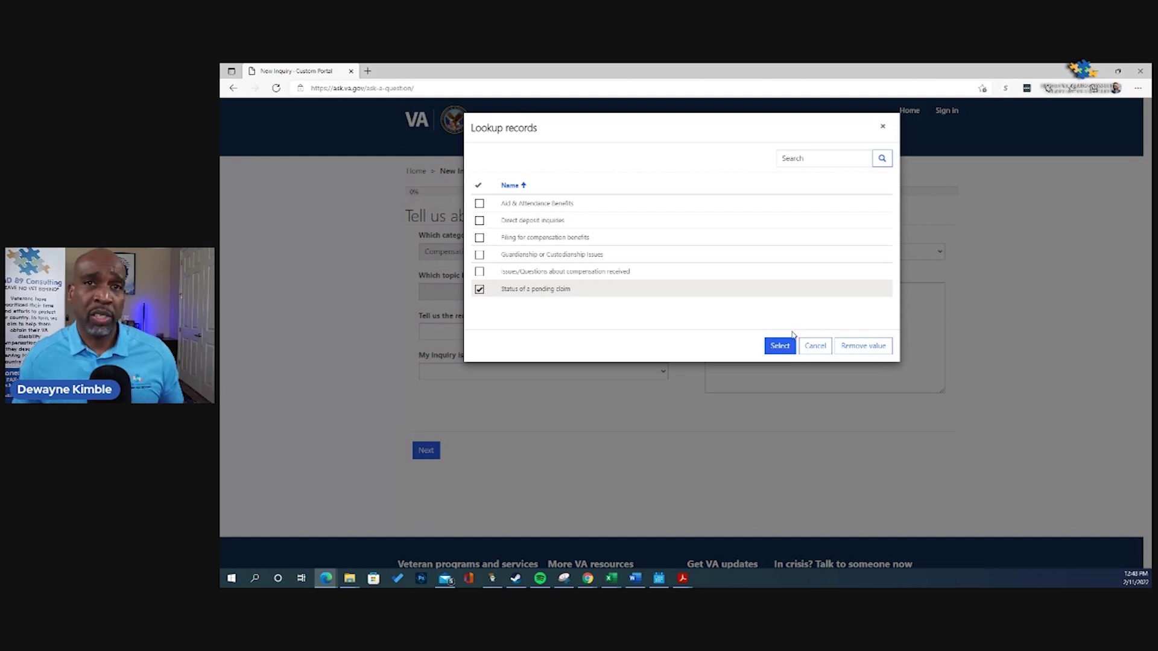
click(784, 348)
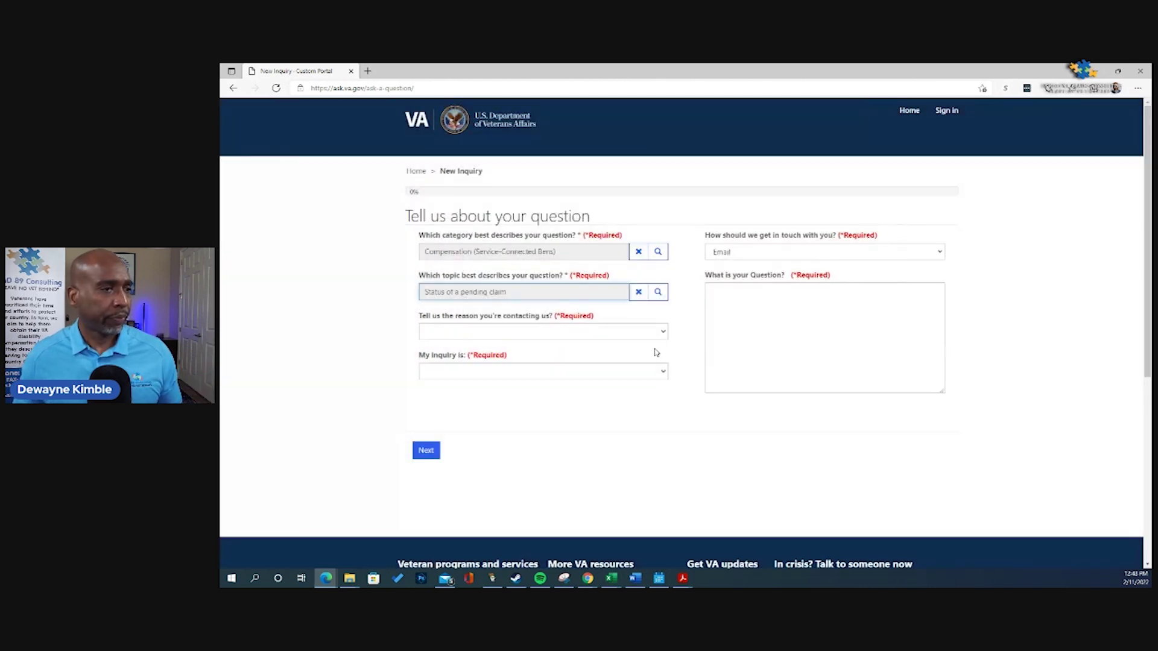
Step: Choose reason Compliment, inquiry 'About Me, the Veteran', and contact method Phone
click(658, 333)
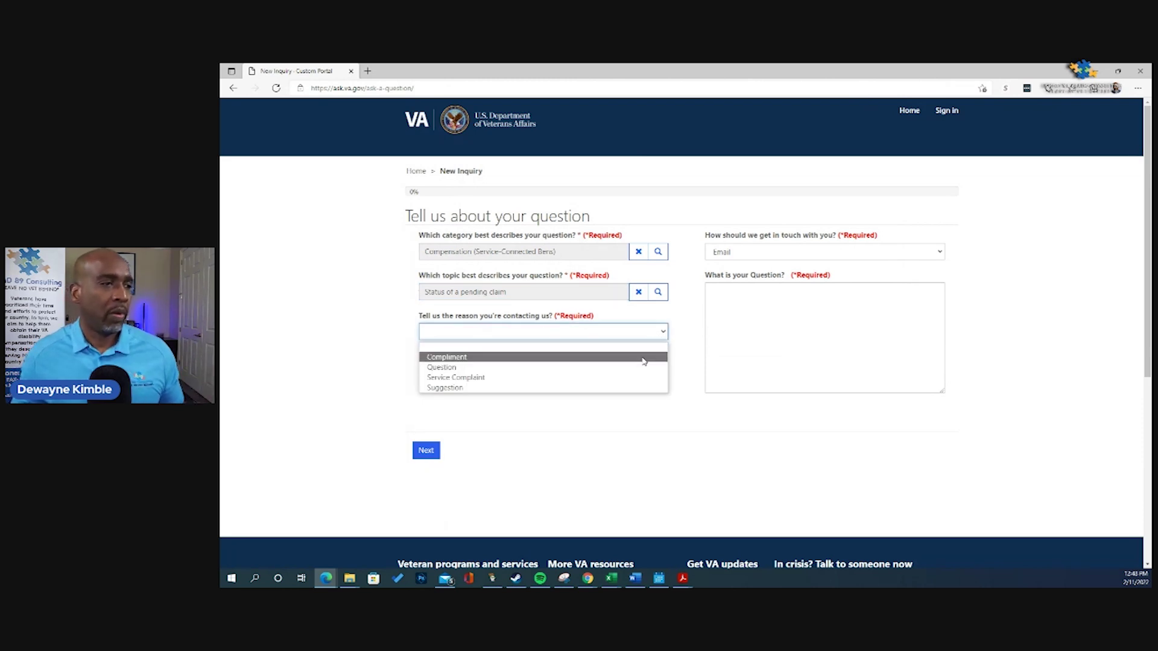
click(644, 358)
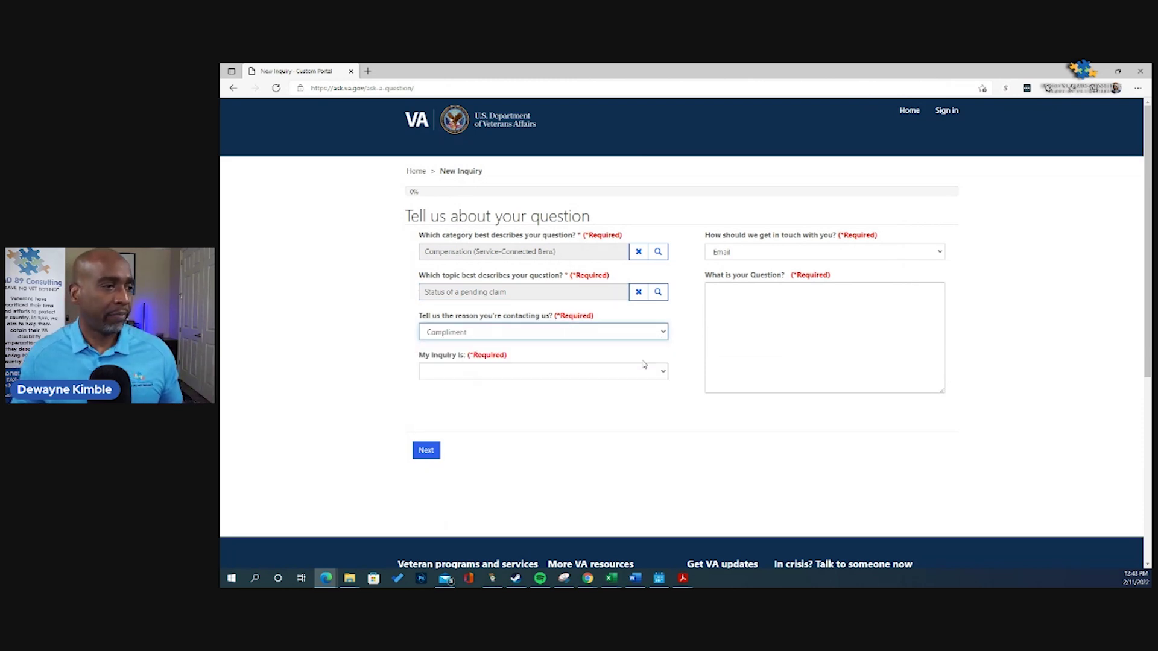
click(589, 374)
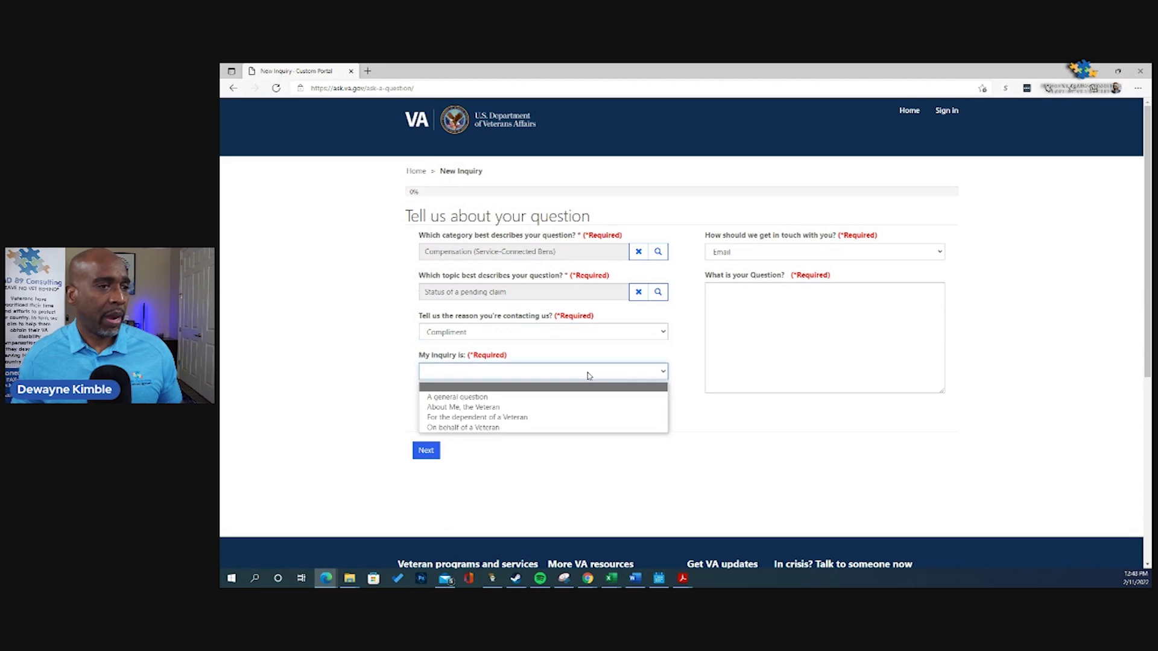
click(582, 410)
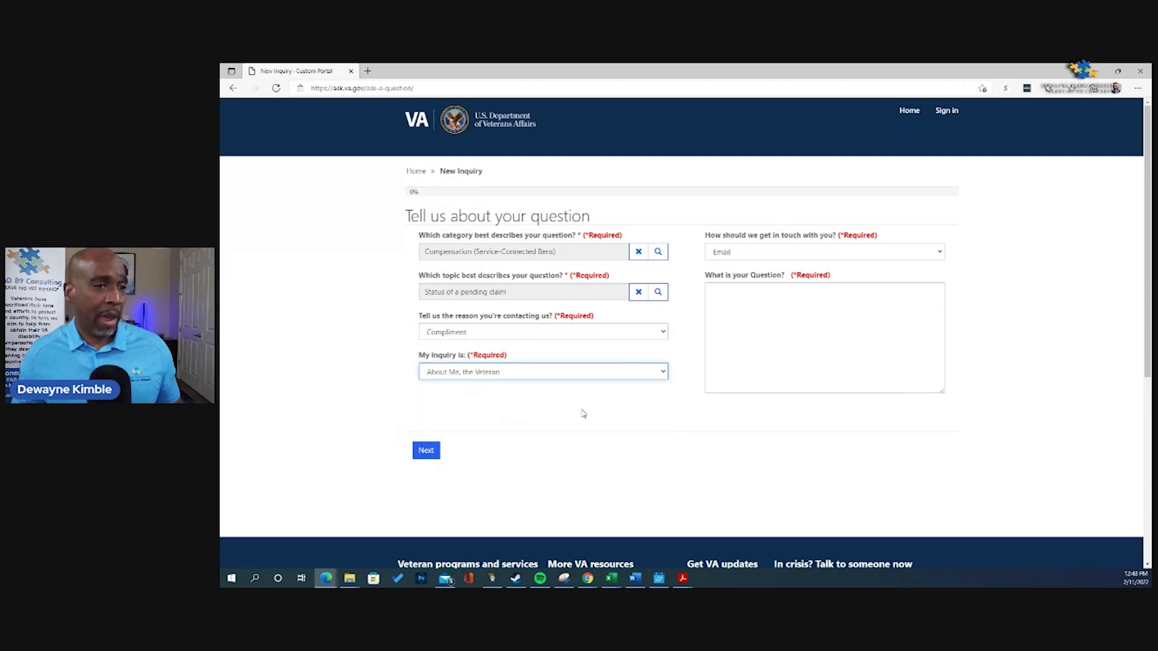
click(848, 253)
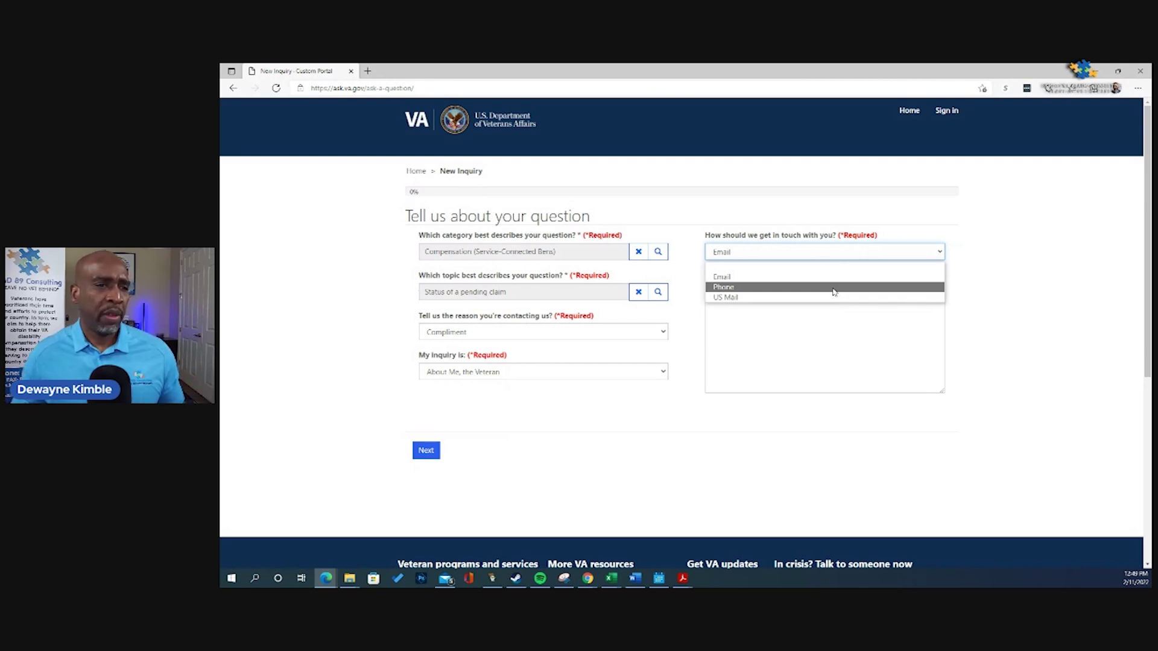
click(835, 288)
click(823, 297)
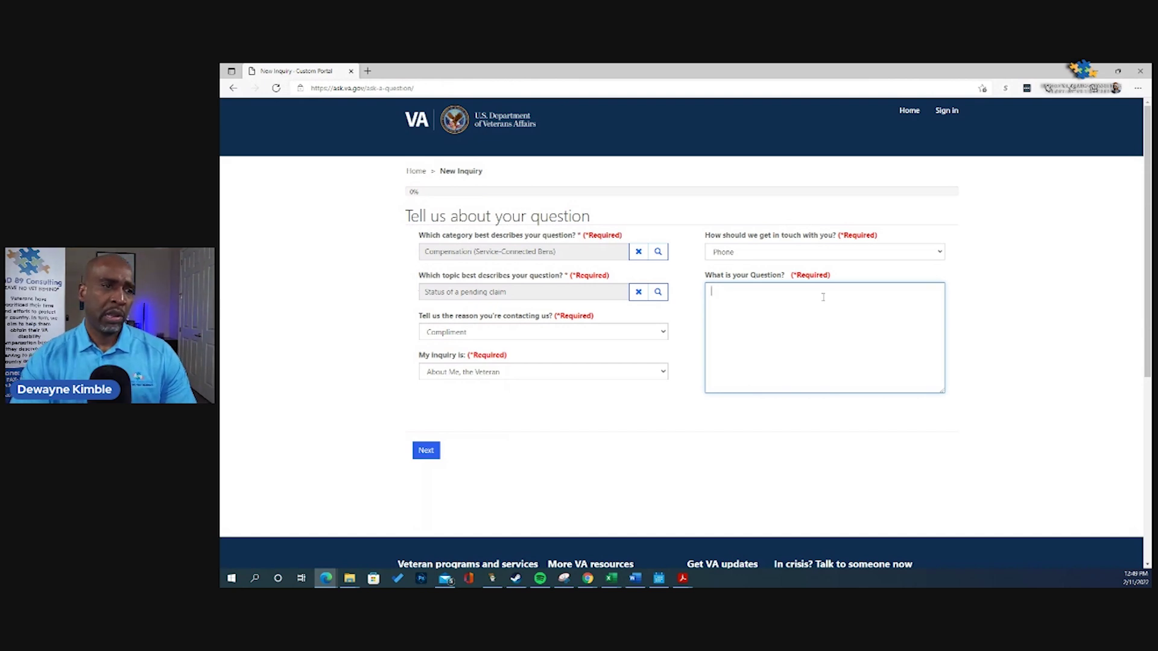
Step: Write that sleep apnea was claimed secondary to PTSD with a DBQ and nexus statement, requesting rating
text(I received)
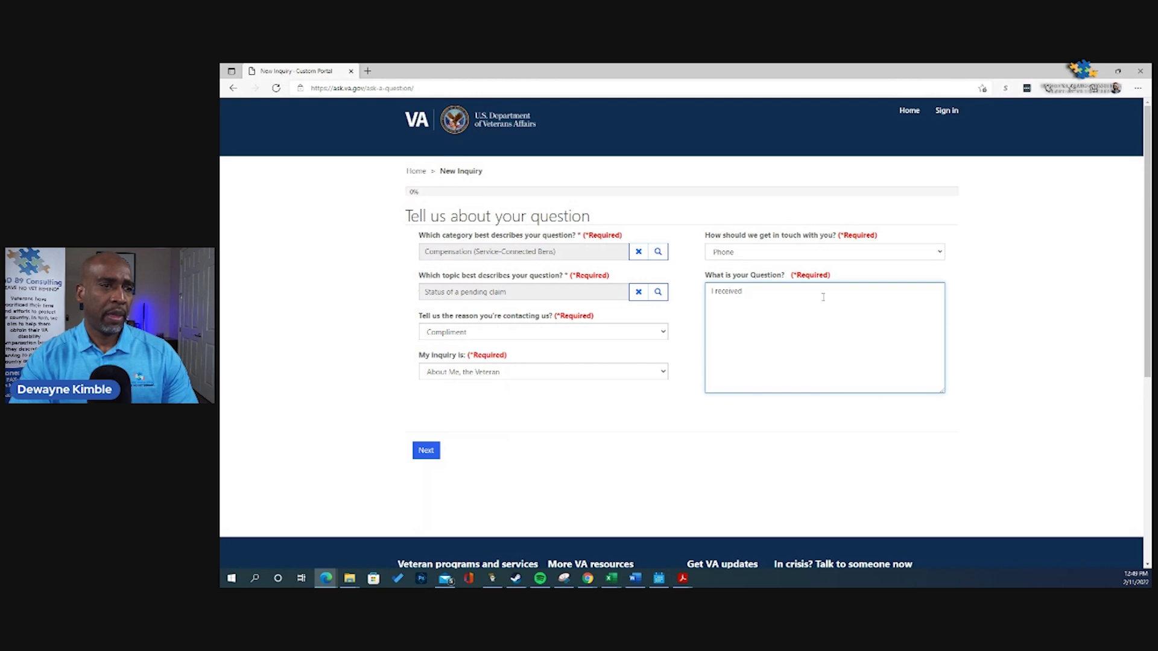
key(BackSpace)
key(BackSpace)
key(BackSpace)
key(BackSpace)
key(BackSpace)
key(BackSpace)
key(BackSpace)
key(BackSpace)
key(BackSpace)
key(BackSpace)
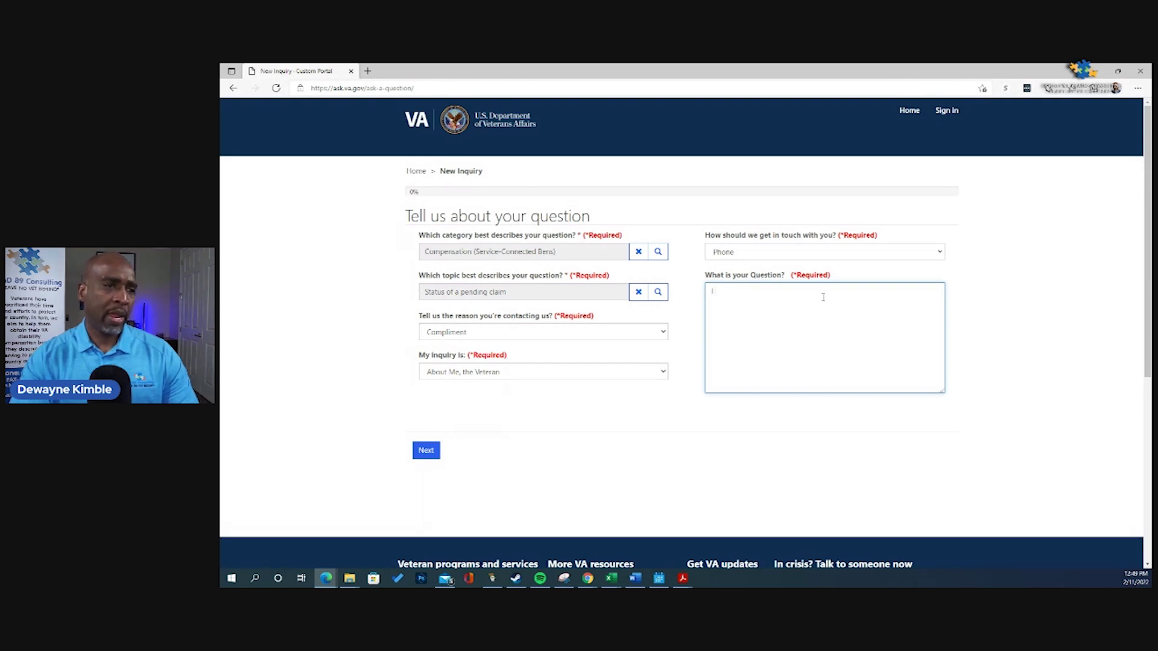
text(I claimed s)
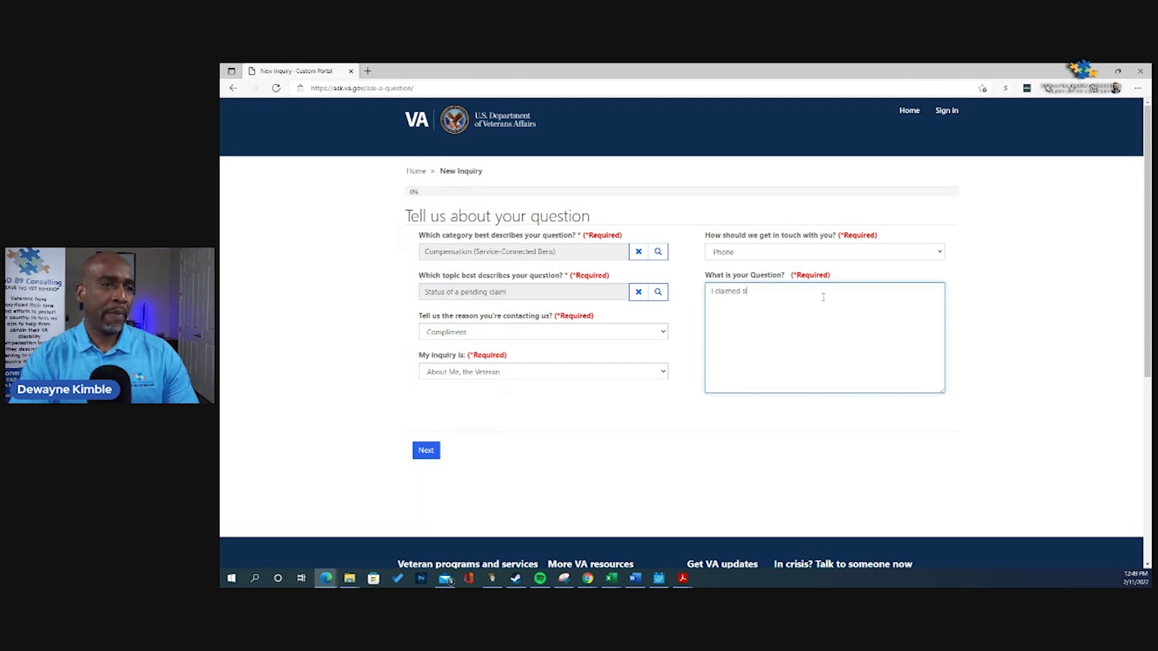
text(leep apne)
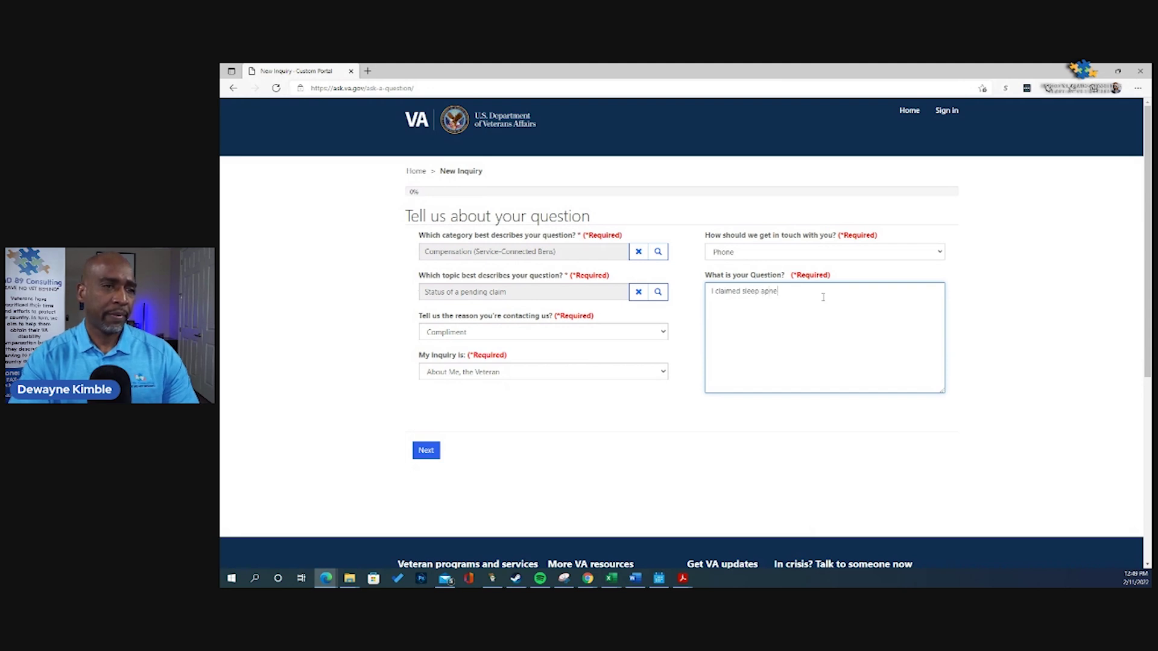
text(a secondary )
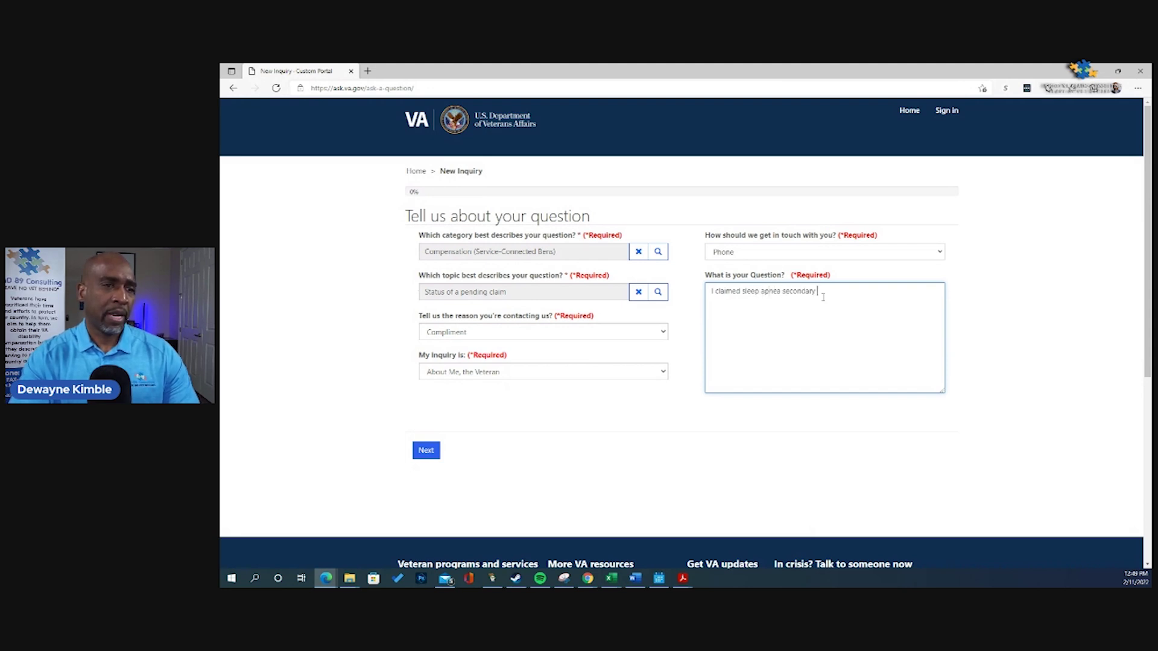
text(to PTSD)
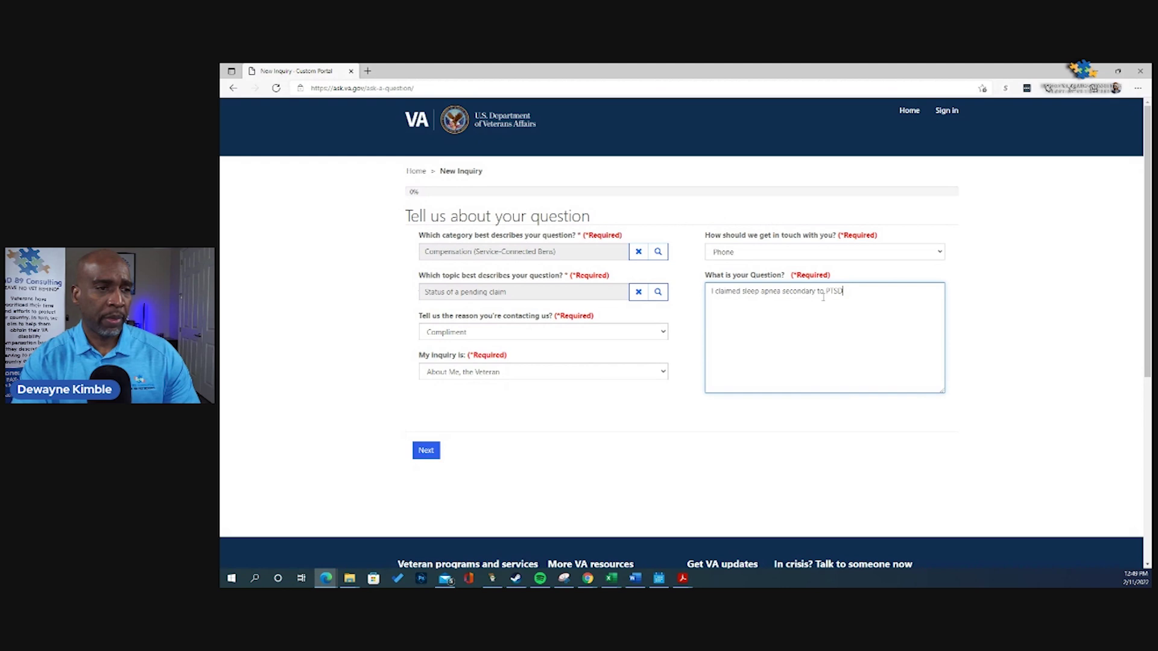
text(and s)
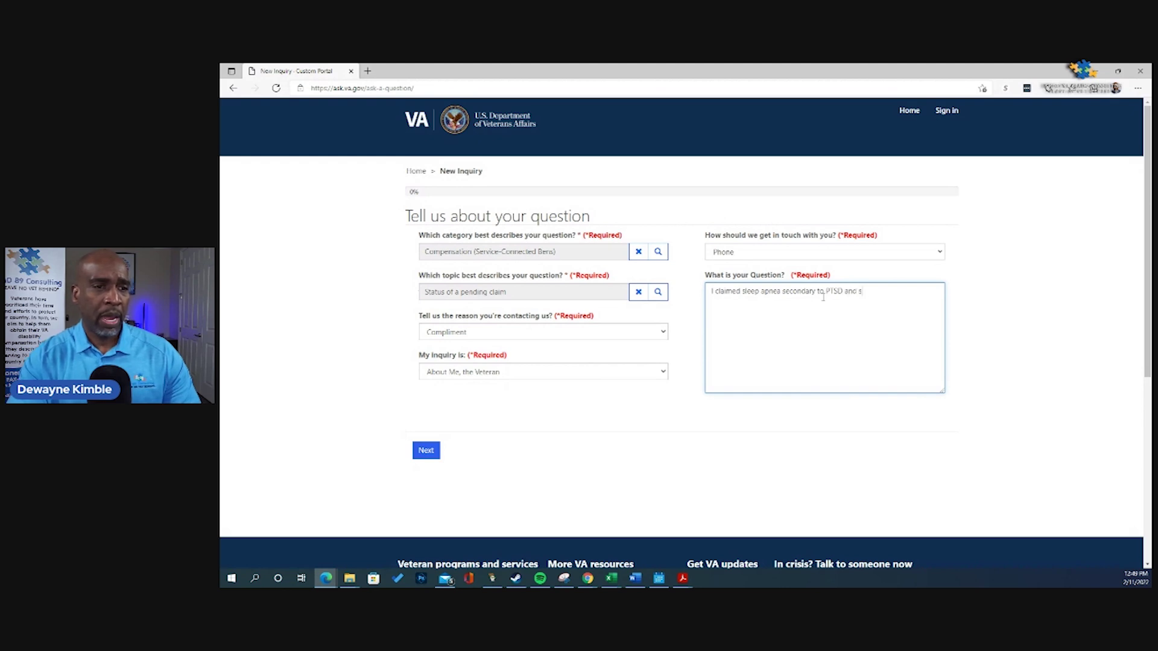
text(ubmitted an)
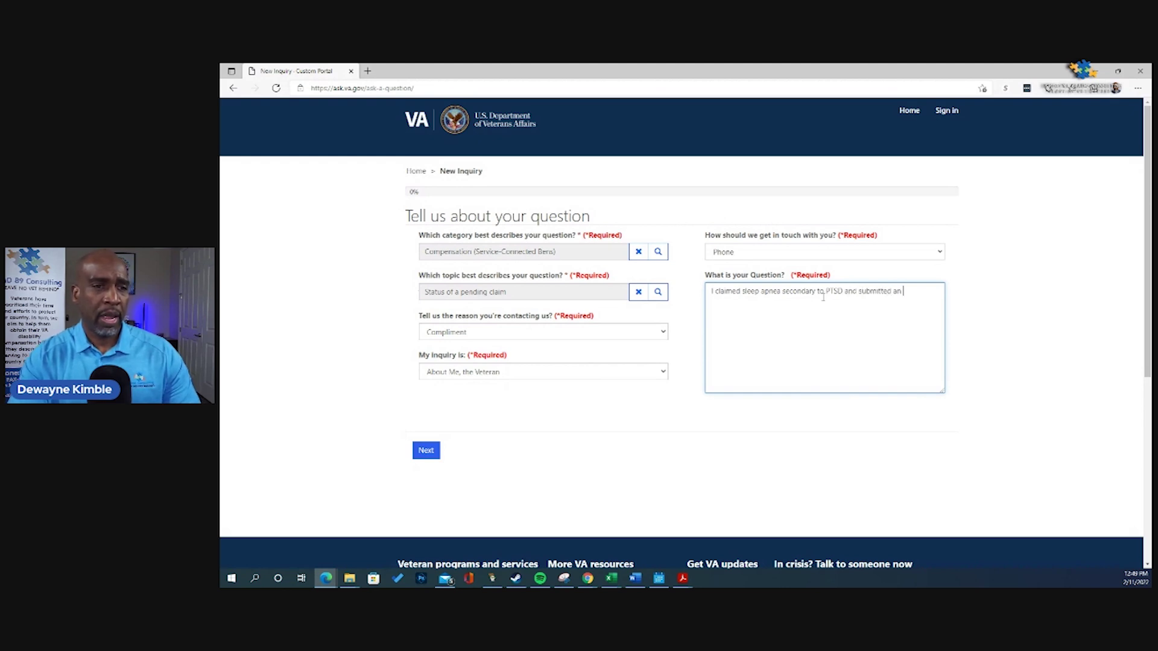
text( actional)
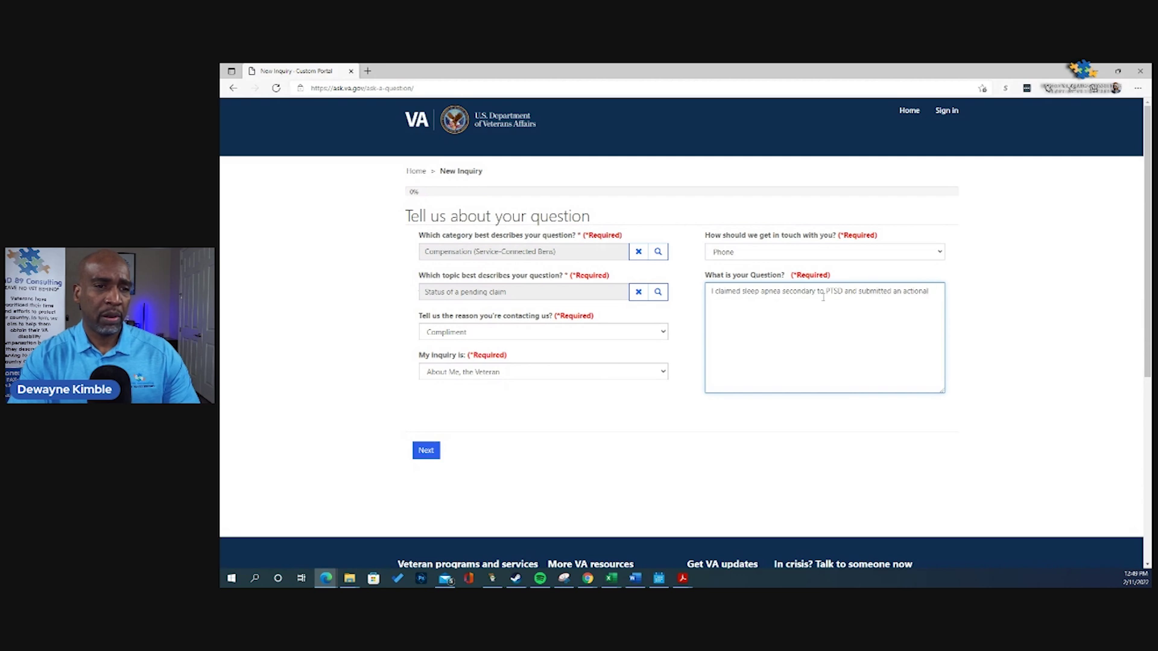
text(ble DBQ and ne)
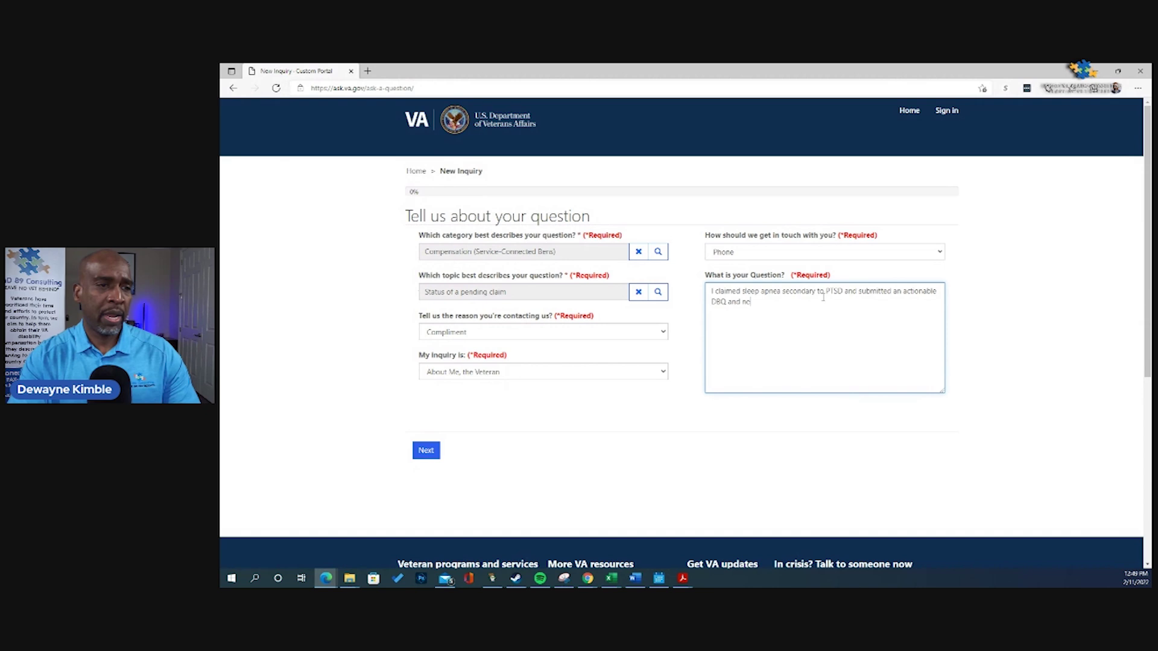
text(xus stat)
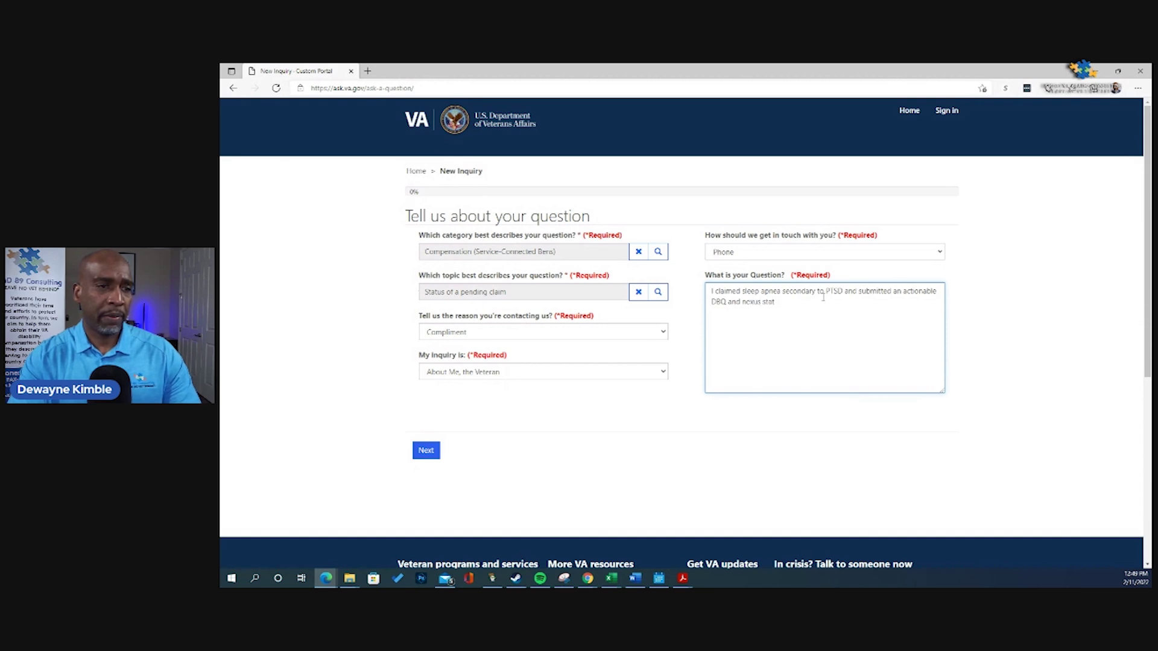
text(ement. )
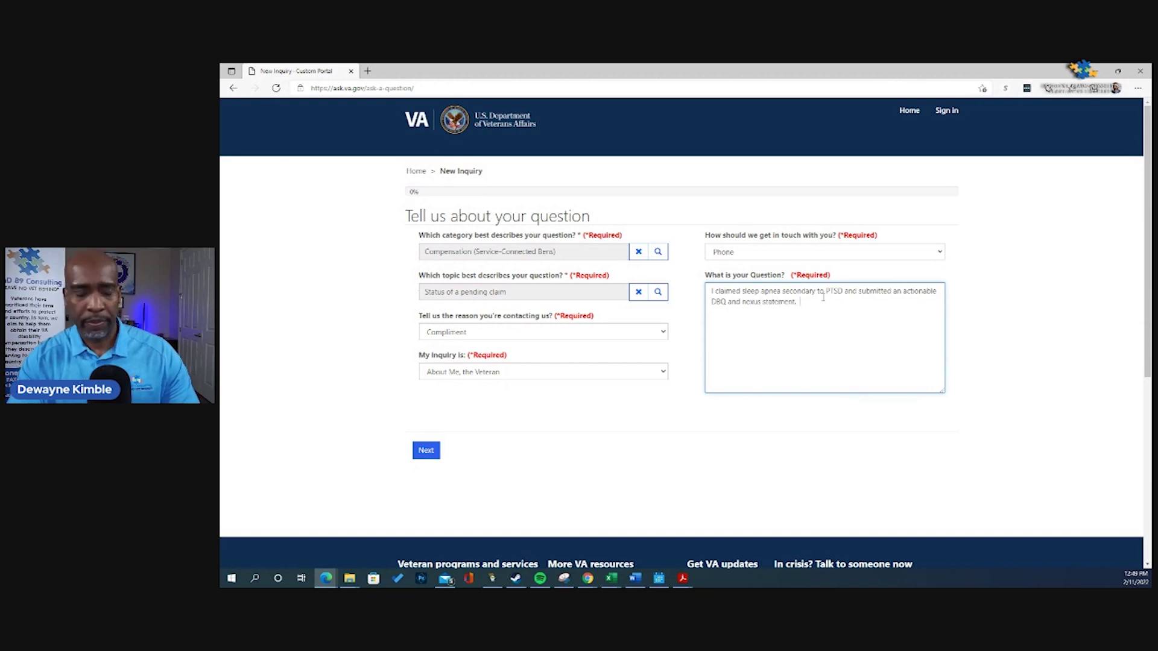
text(I requested )
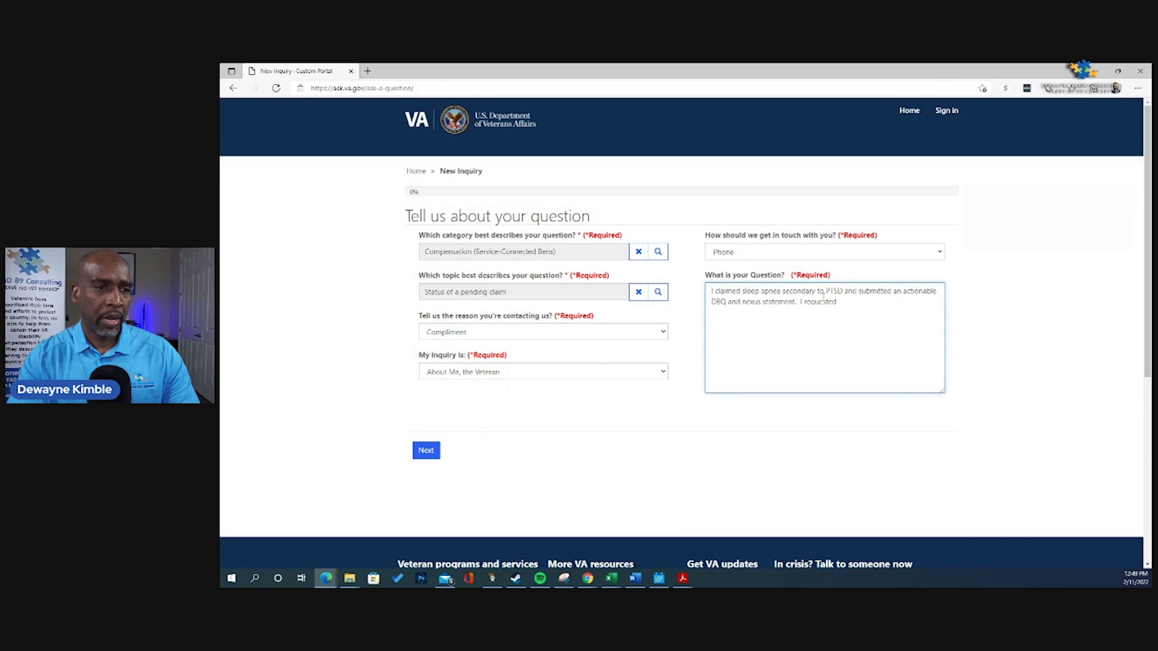
text(my claim )
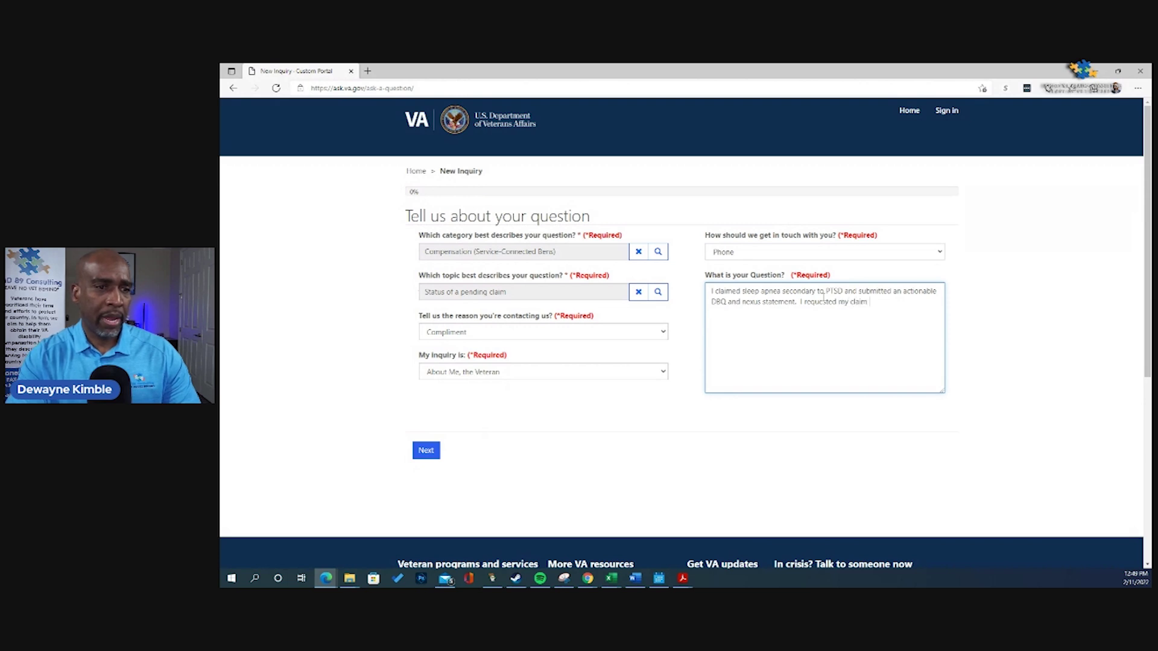
text(to be forwa)
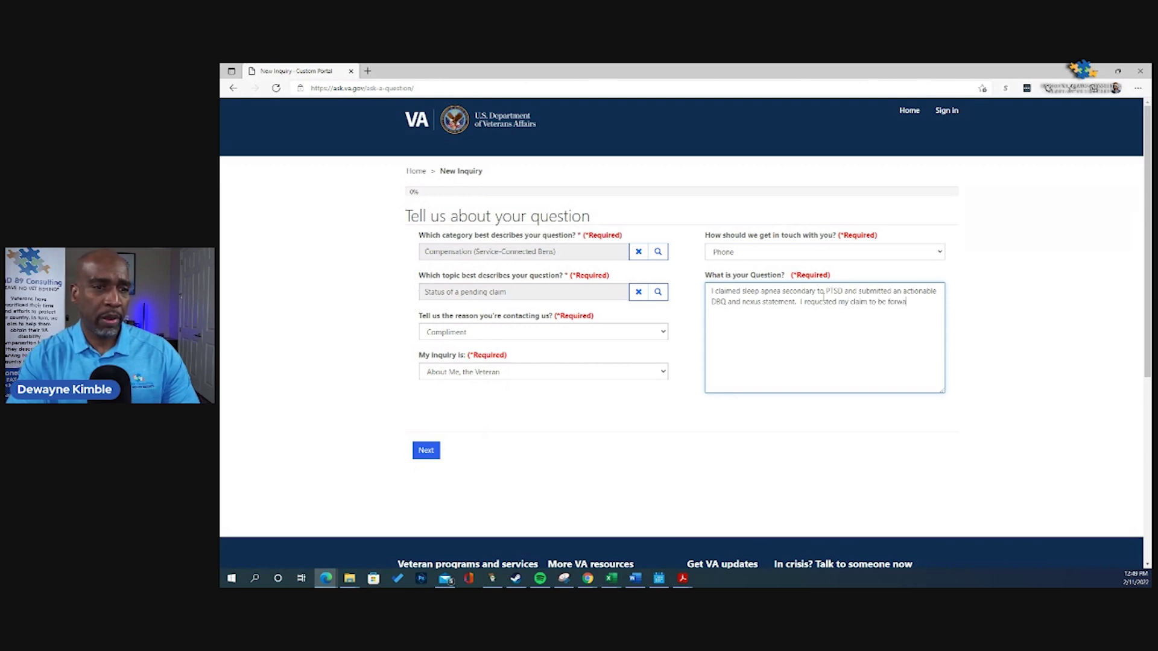
text(rded to the ra)
text(t)
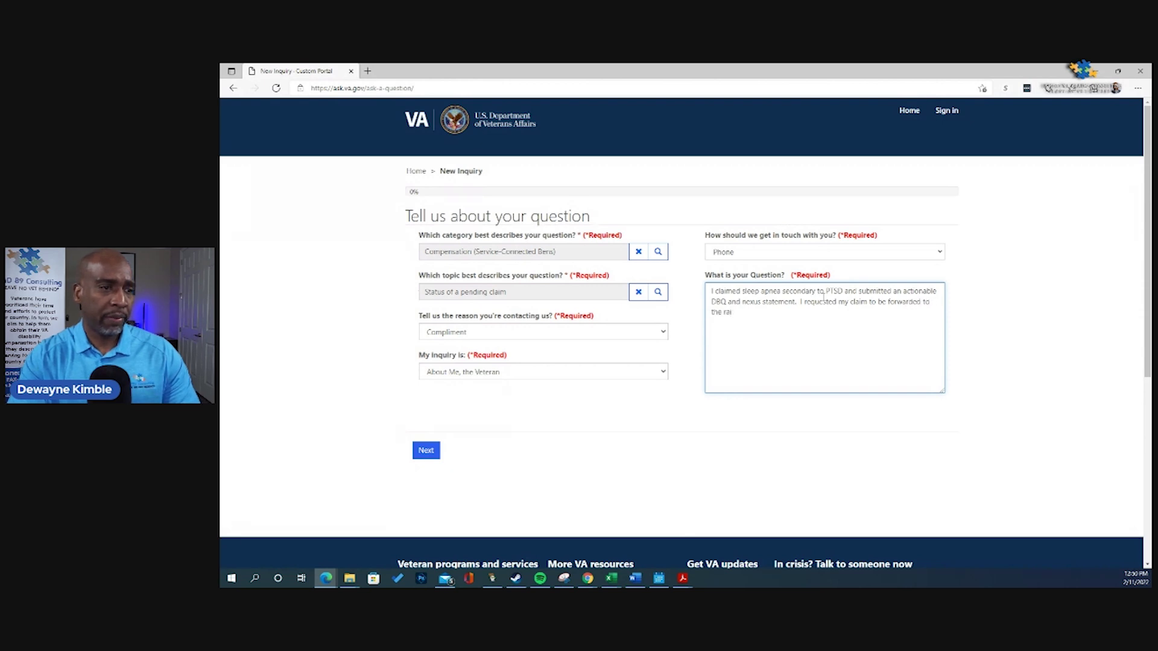
text(ting act)
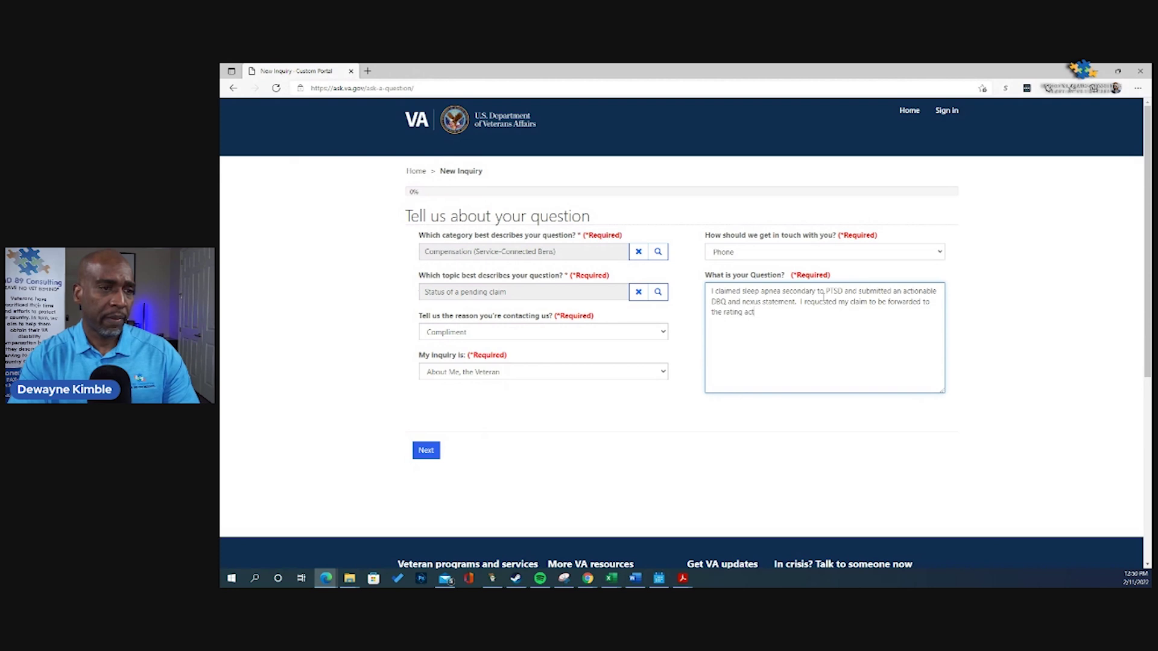
text(ivity to)
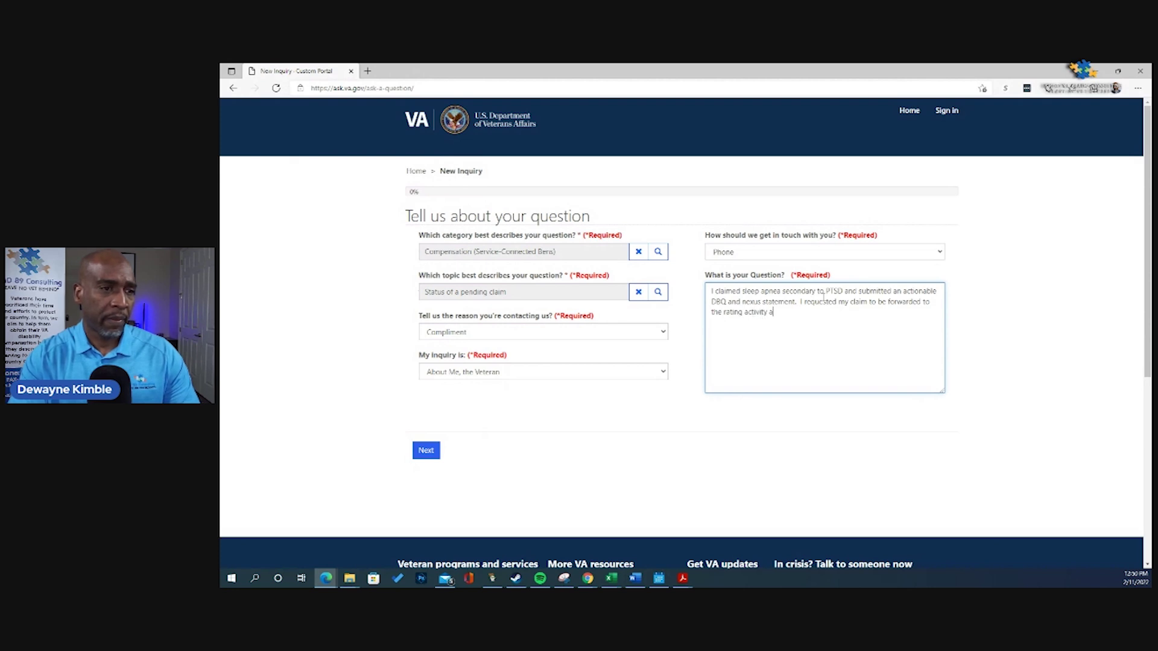
text( be rated )
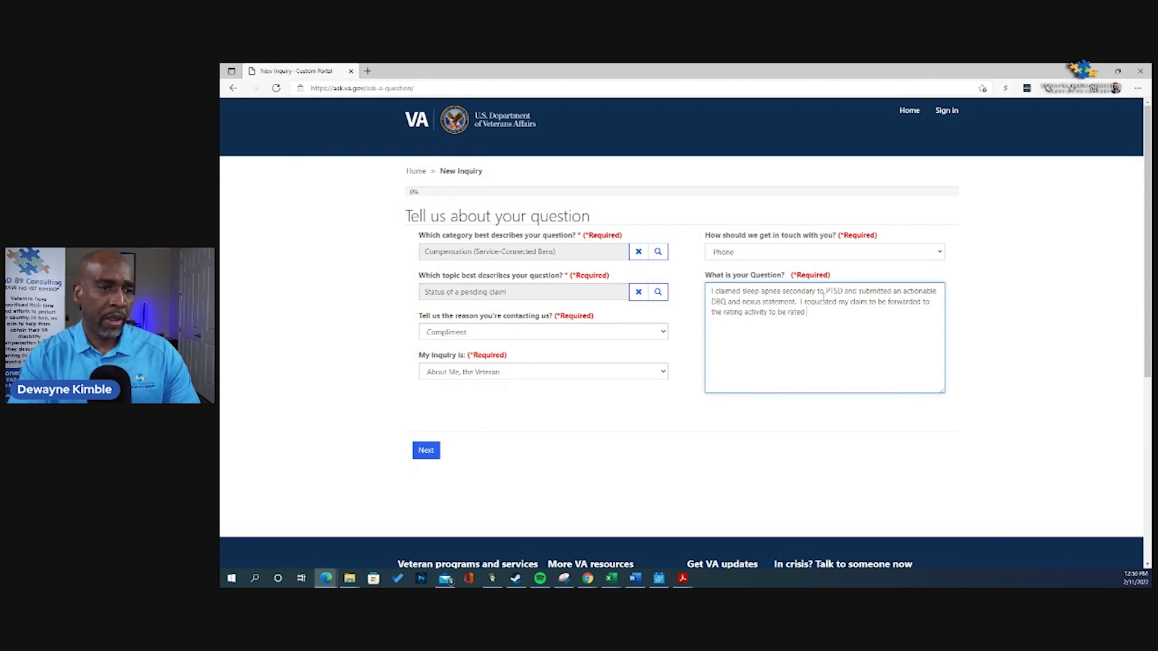
text(with the evidence of record.)
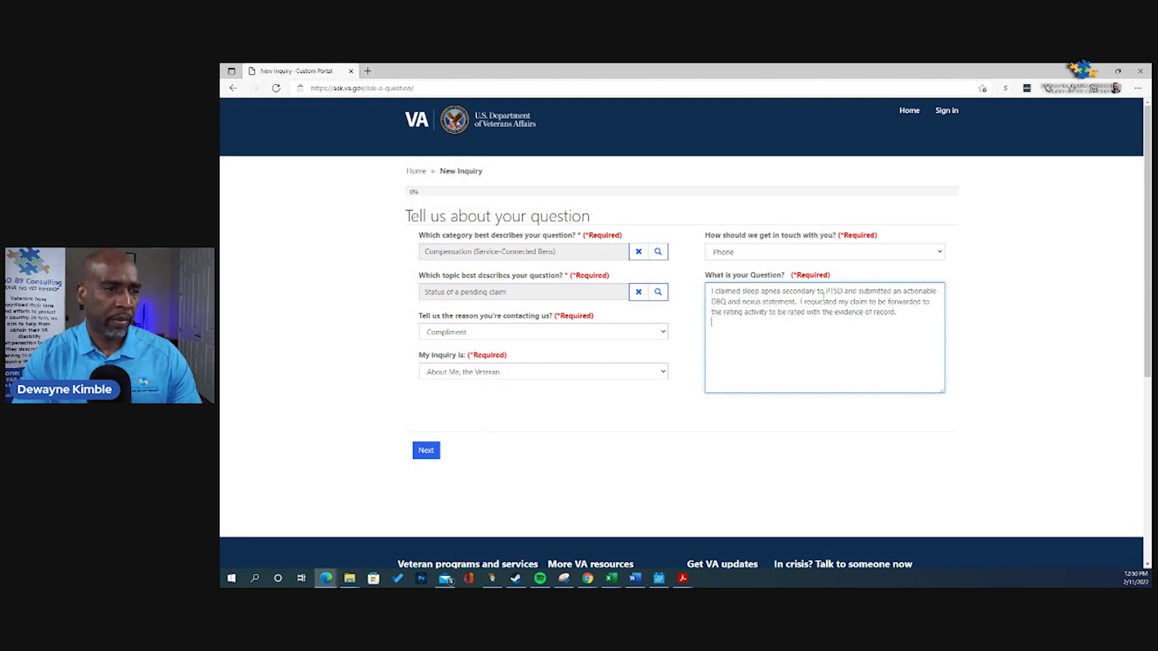
key(Return)
Step: Add a paragraph asking a supervisor to phone and explain why a C & P exam was requested
text(Pleasw)
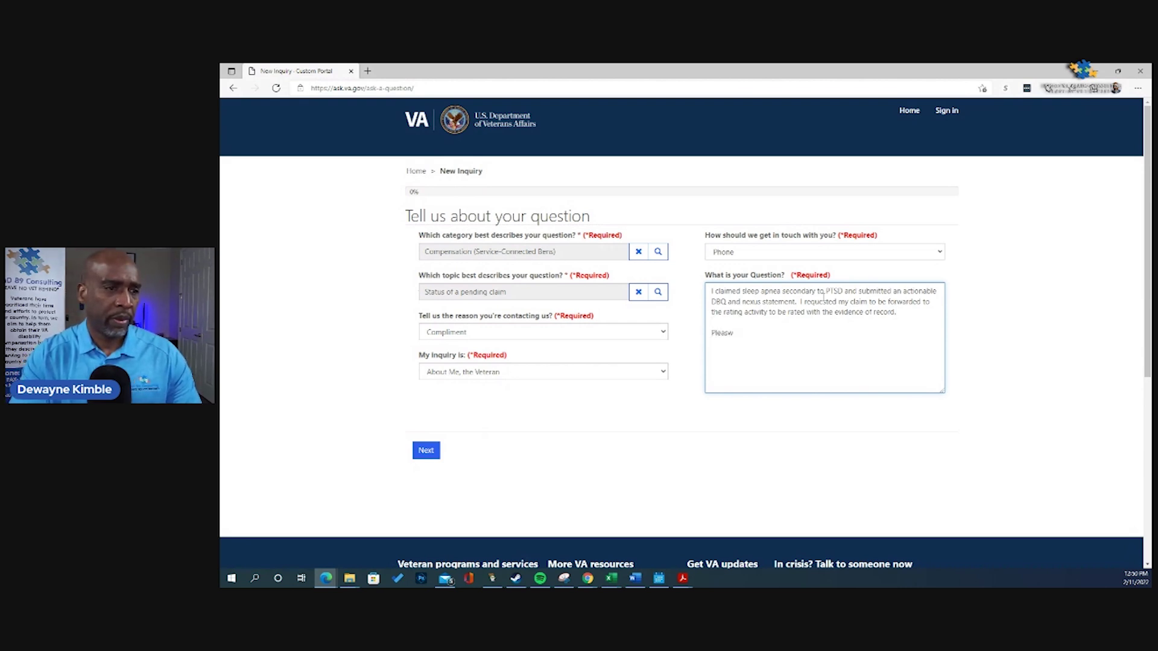
key(BackSpace)
text(e have a sup)
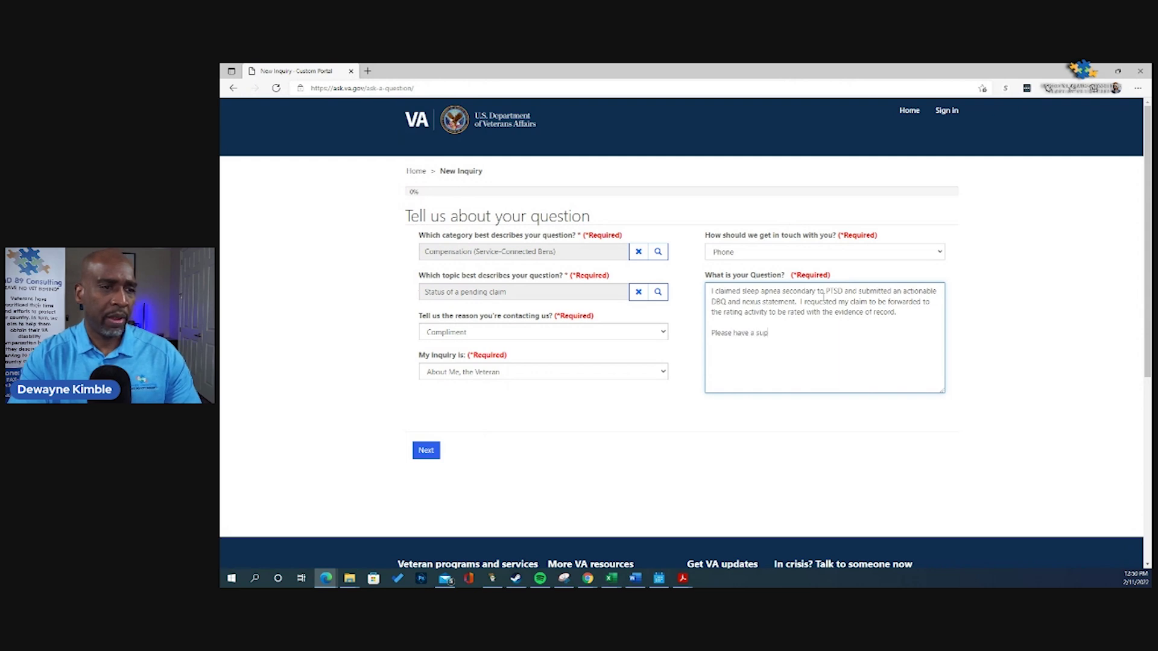
text(ervisor)
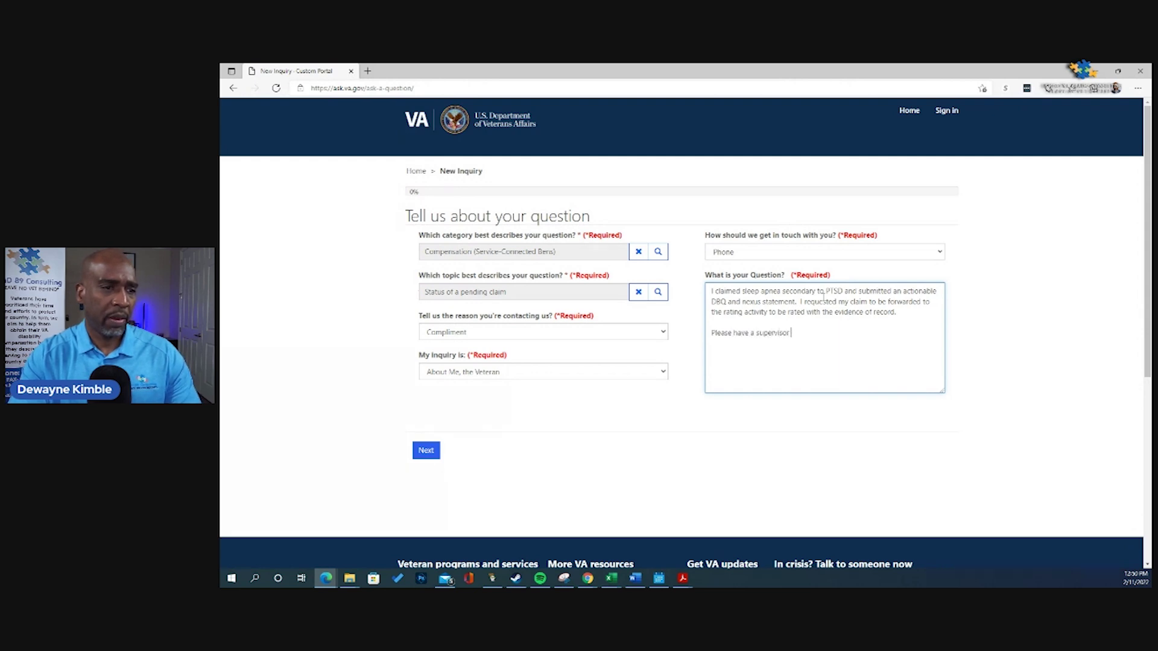
text( contact me by pho)
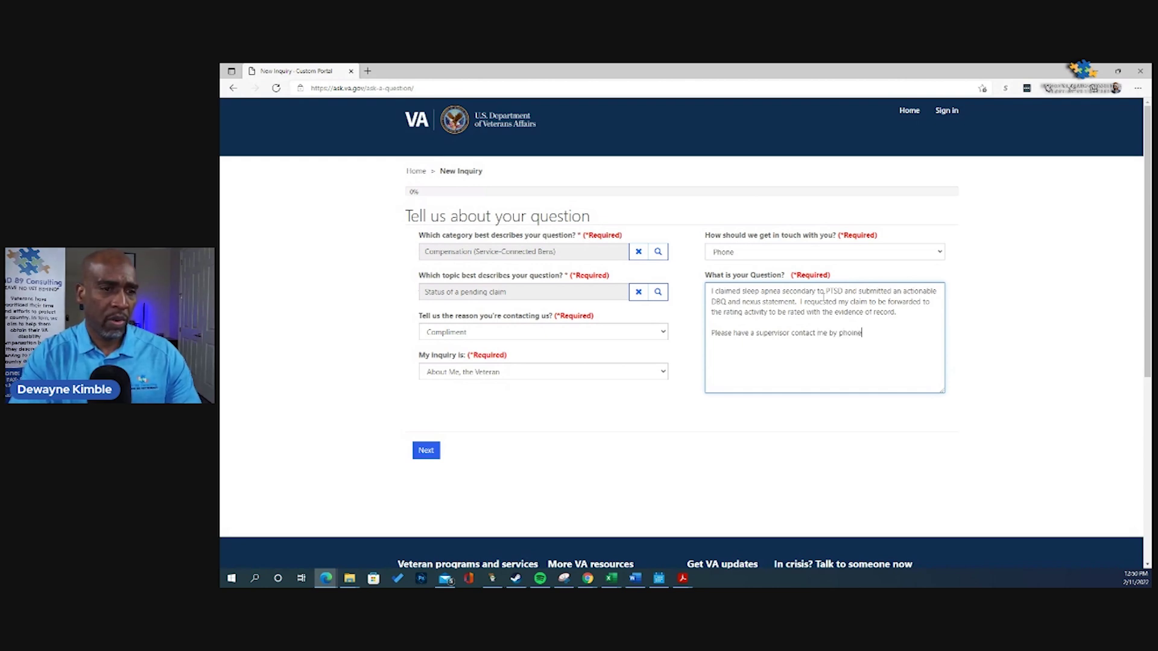
text(n)
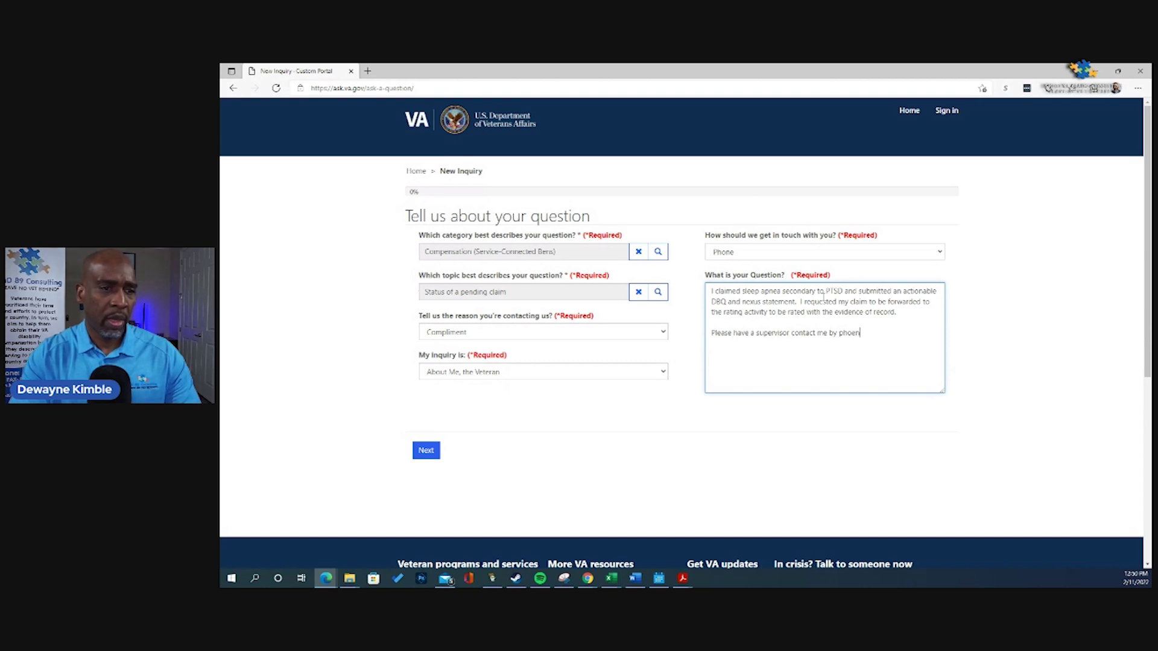
text(e 0)
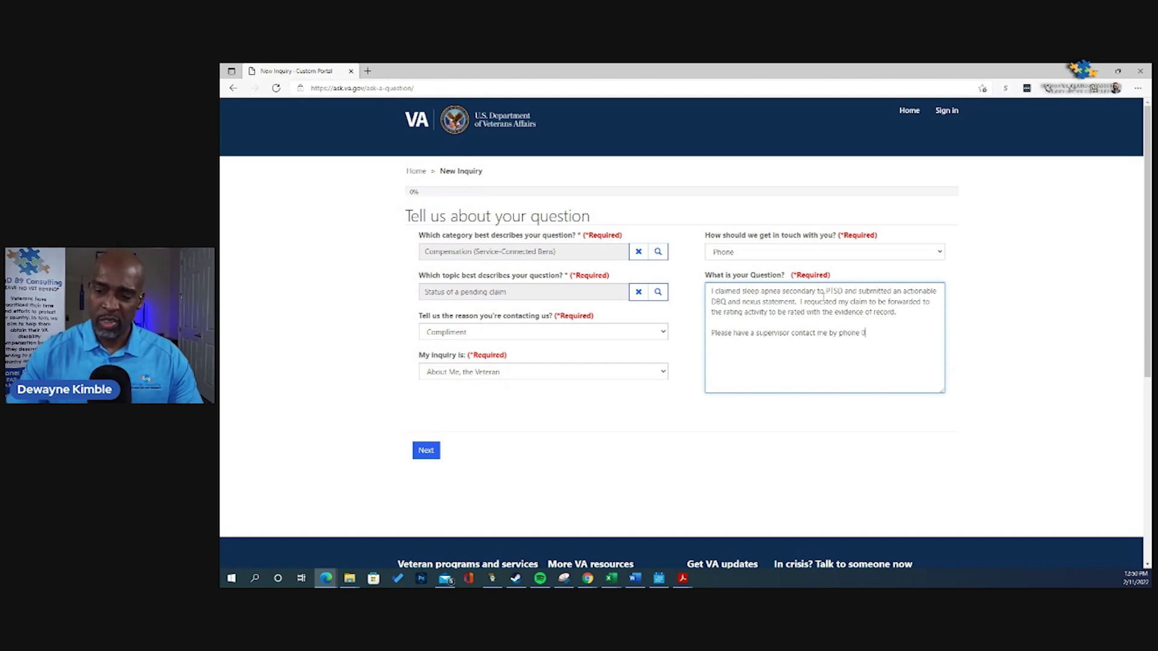
text(00-0)
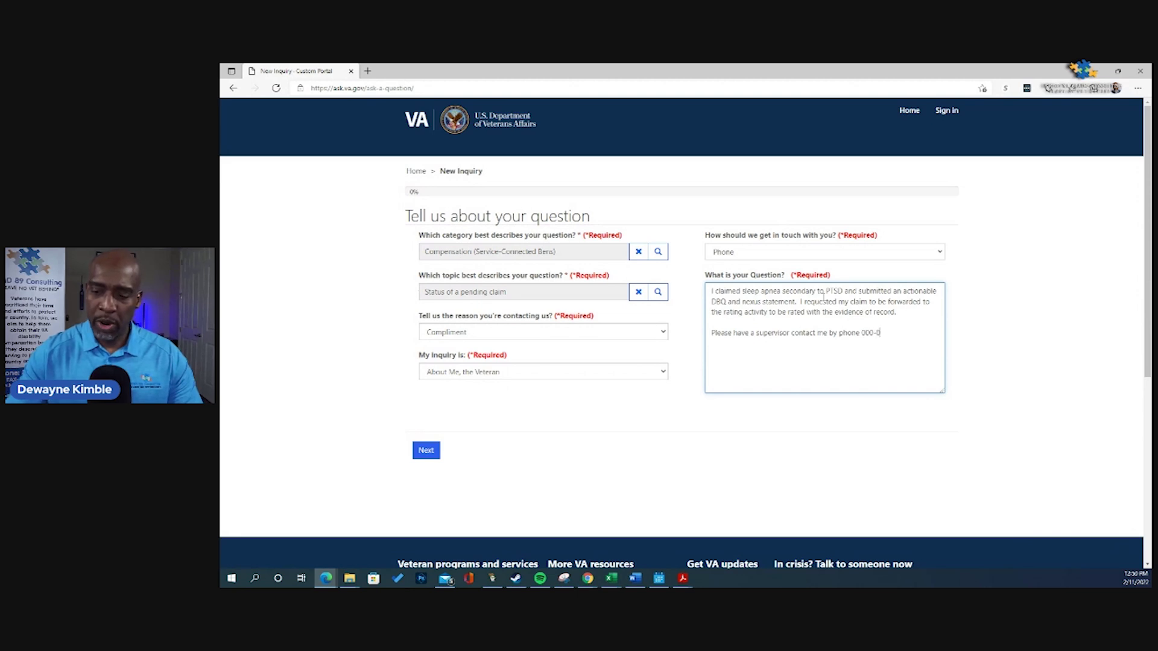
text(00-000)
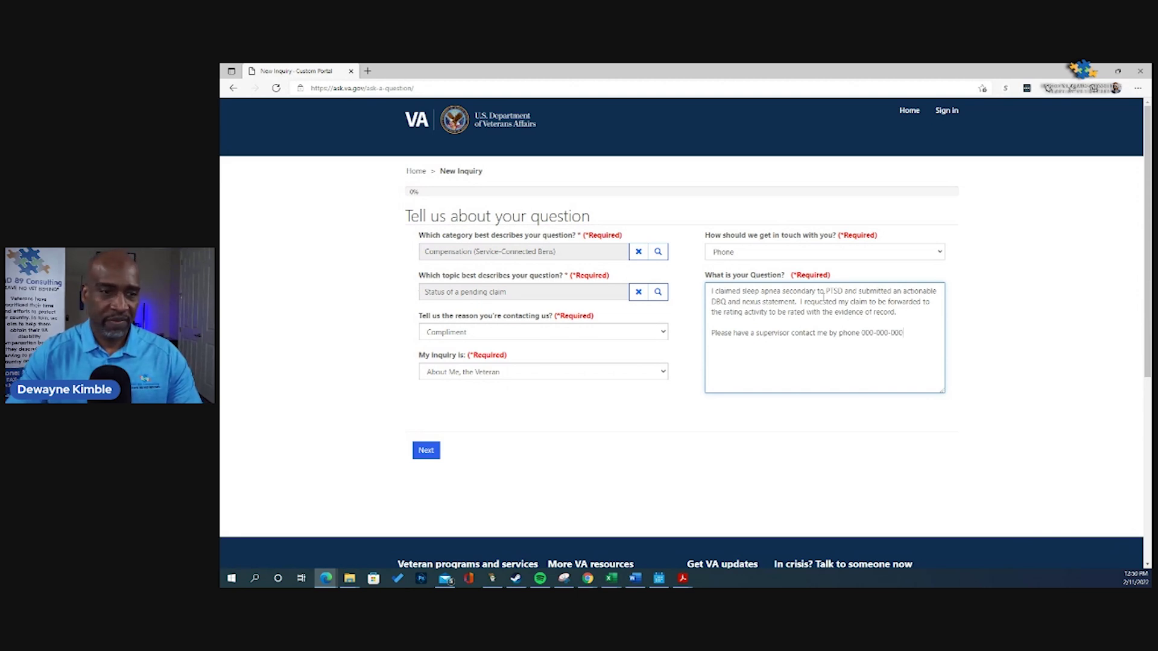
text(0 to e)
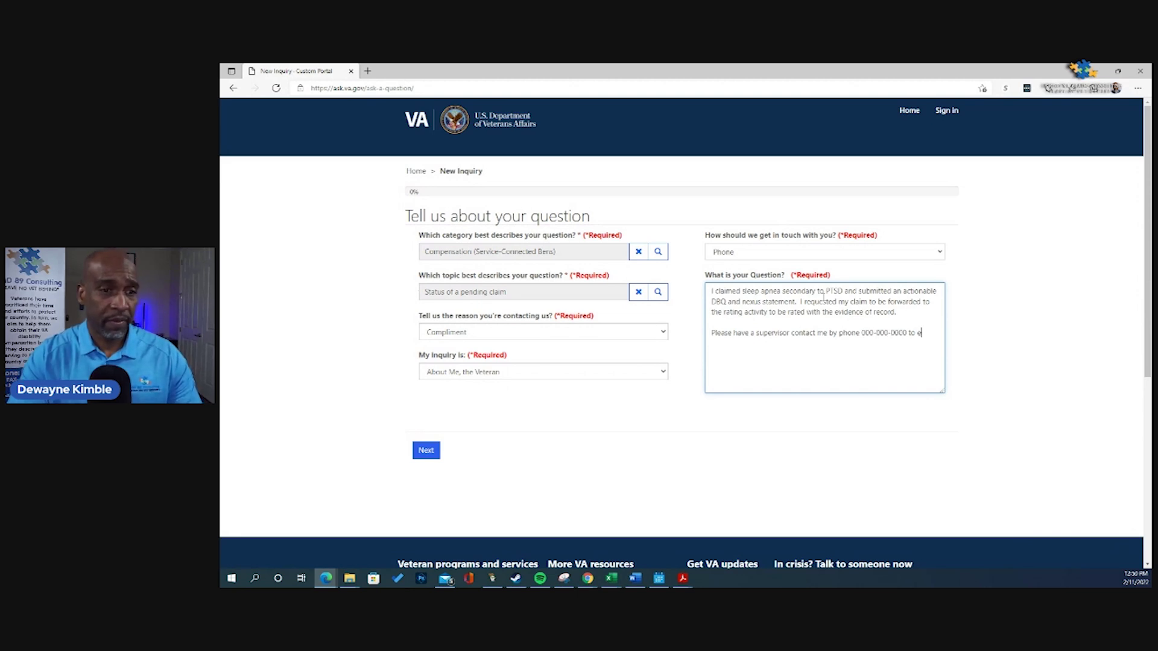
text(xpalin)
key(BackSpace)
key(BackSpace)
key(BackSpace)
key(BackSpace)
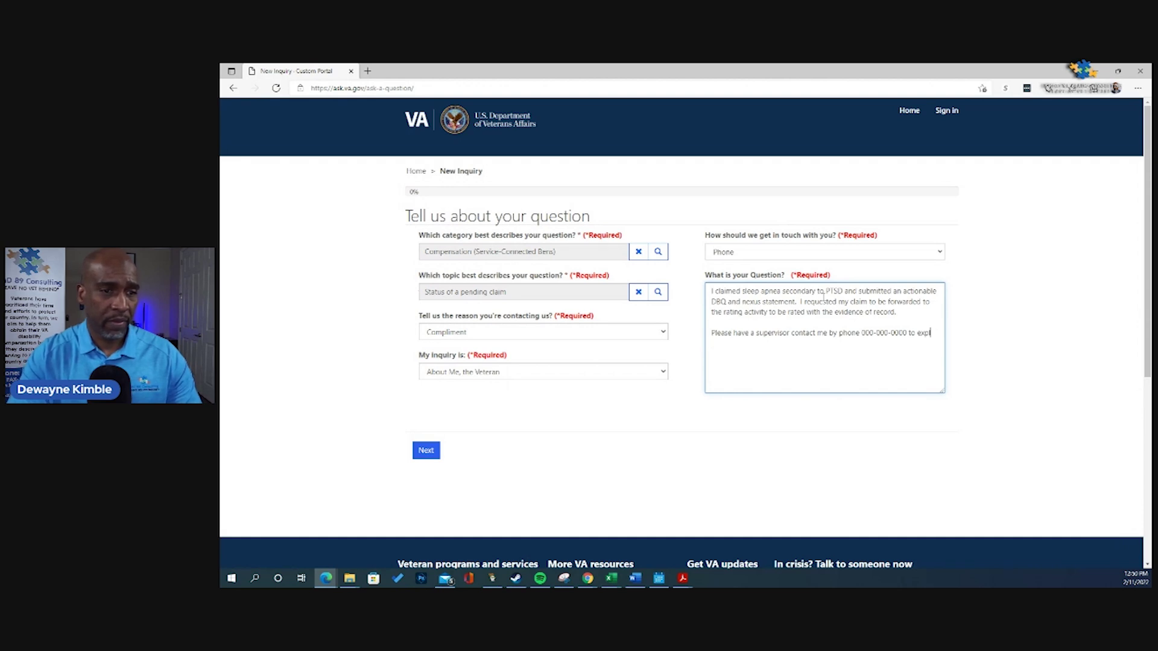
text(lain why a C)
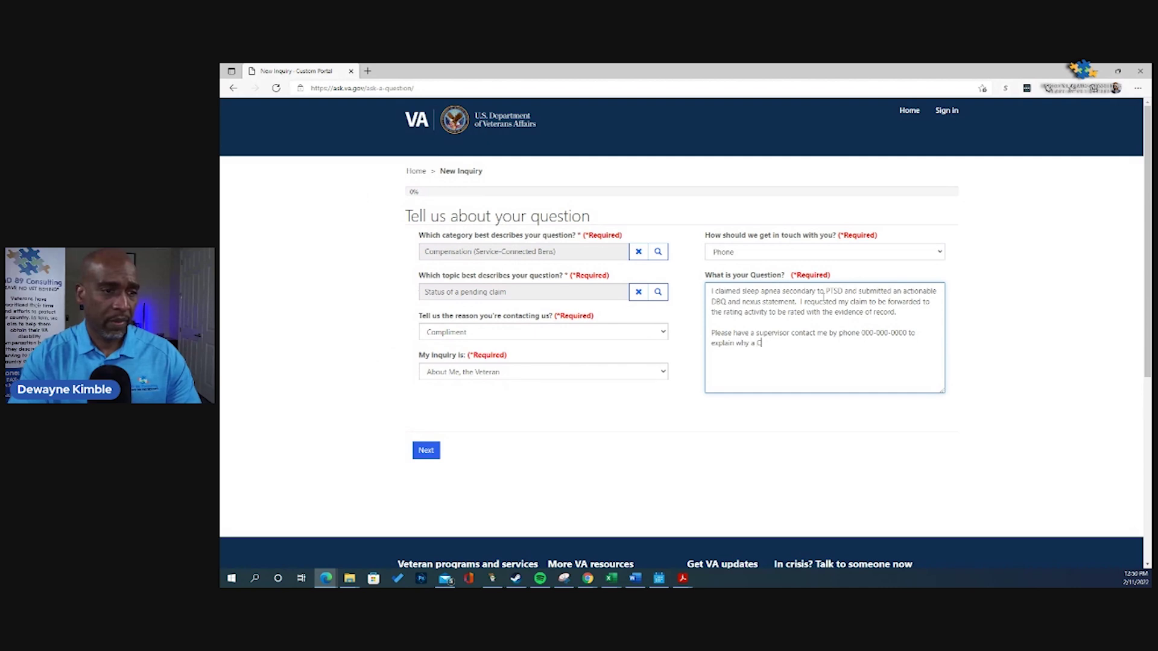
text( & P exam was requeste)
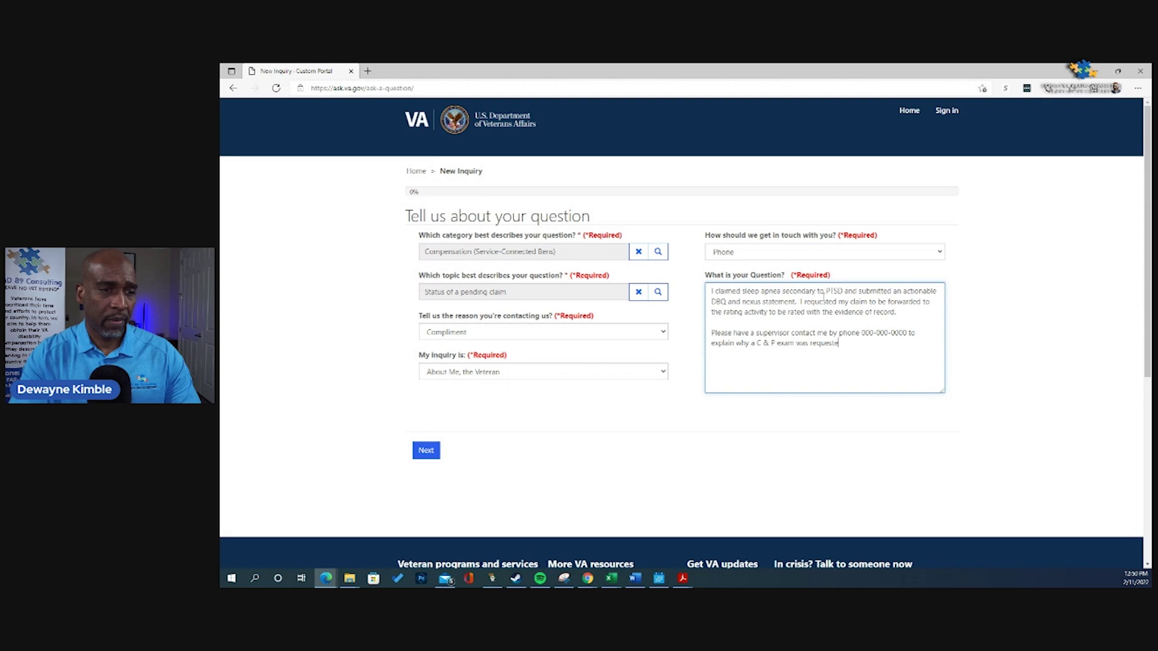
text(d and my)
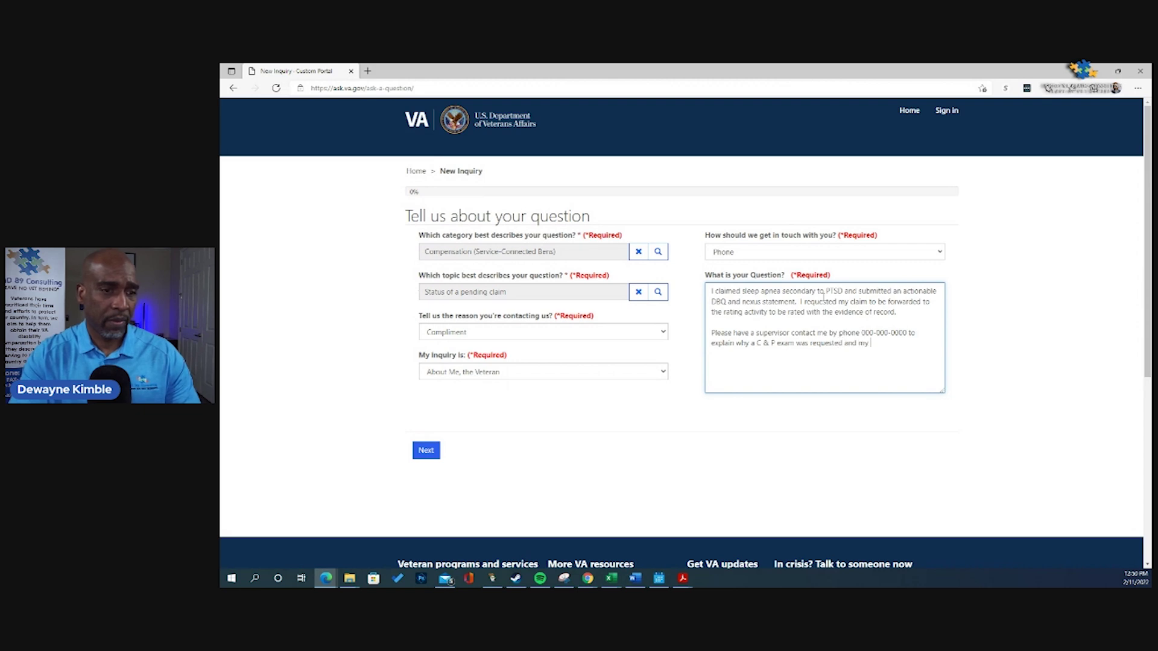
text( DBQ and)
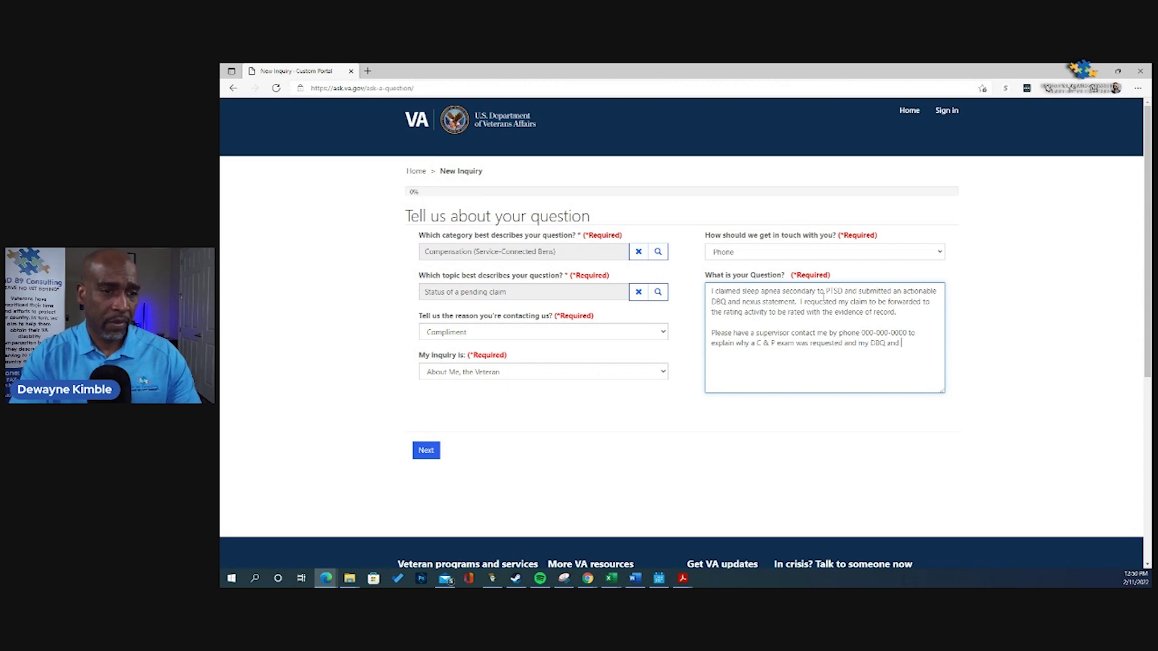
text( nexus stat)
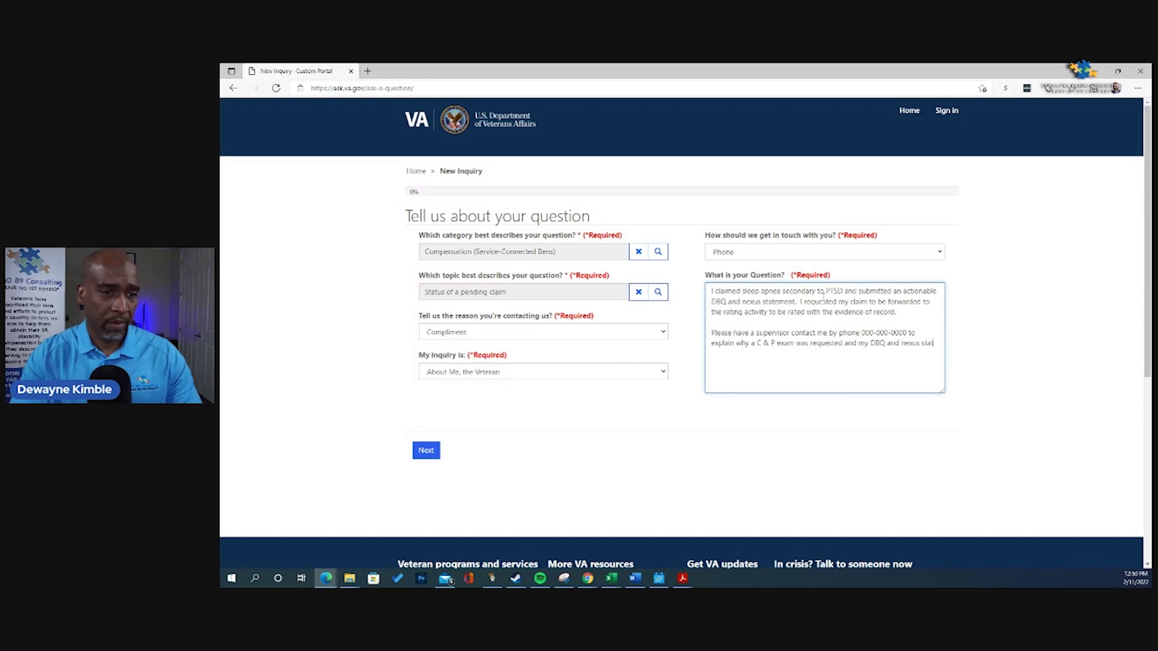
text(ement were n)
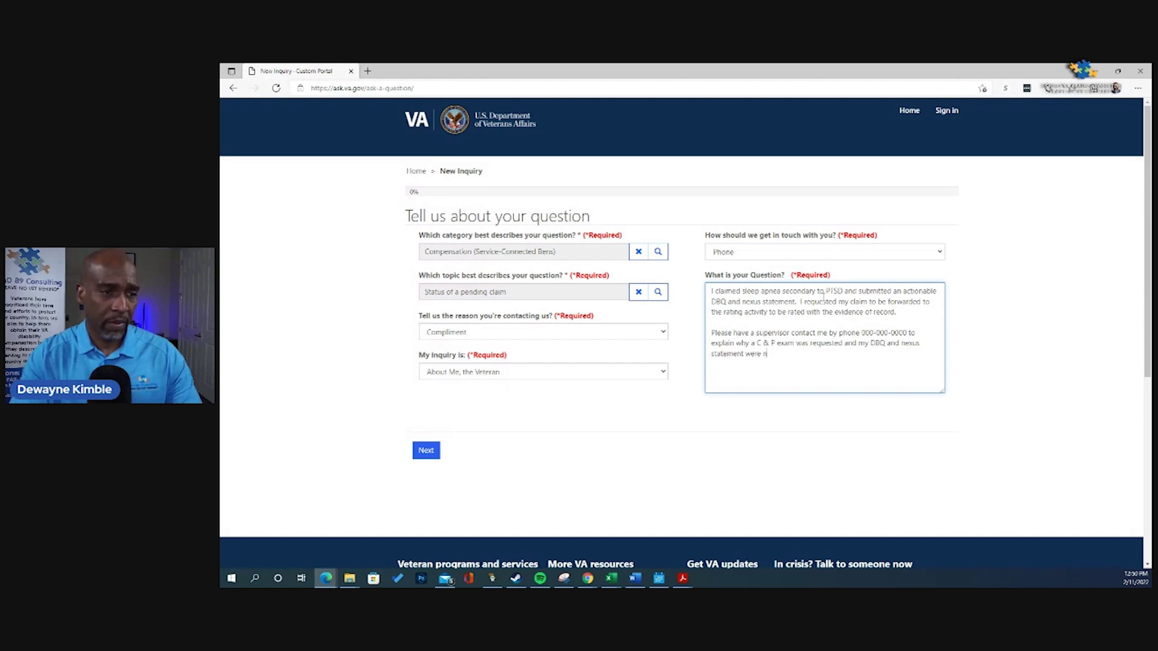
text(ot use)
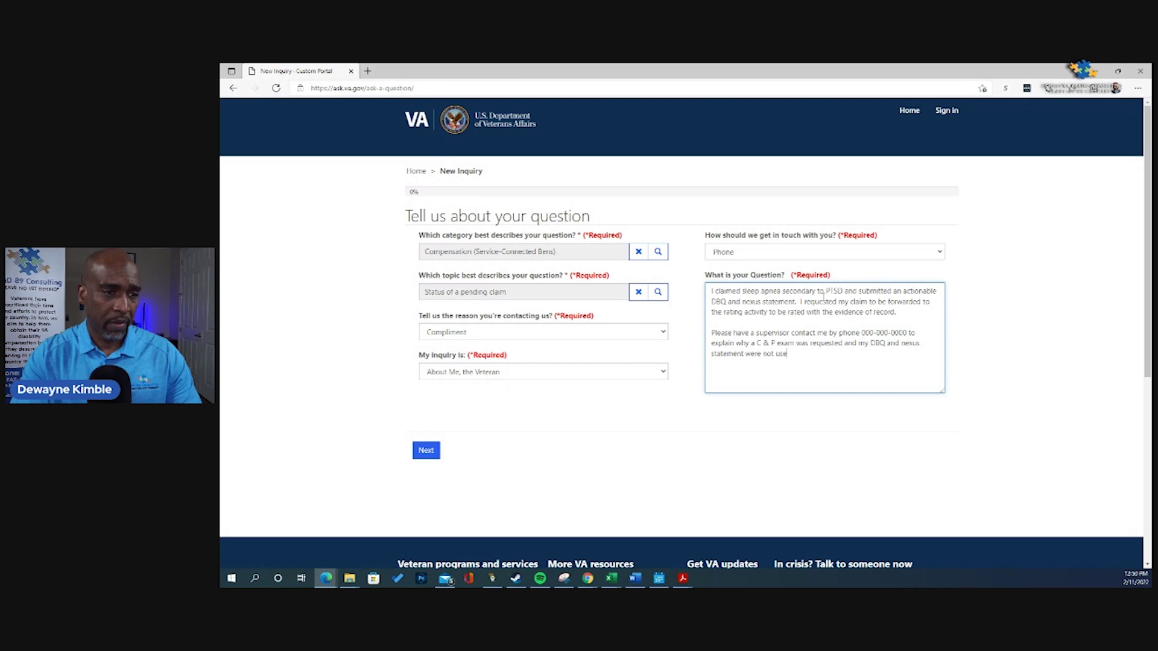
text(d to rate my claim)
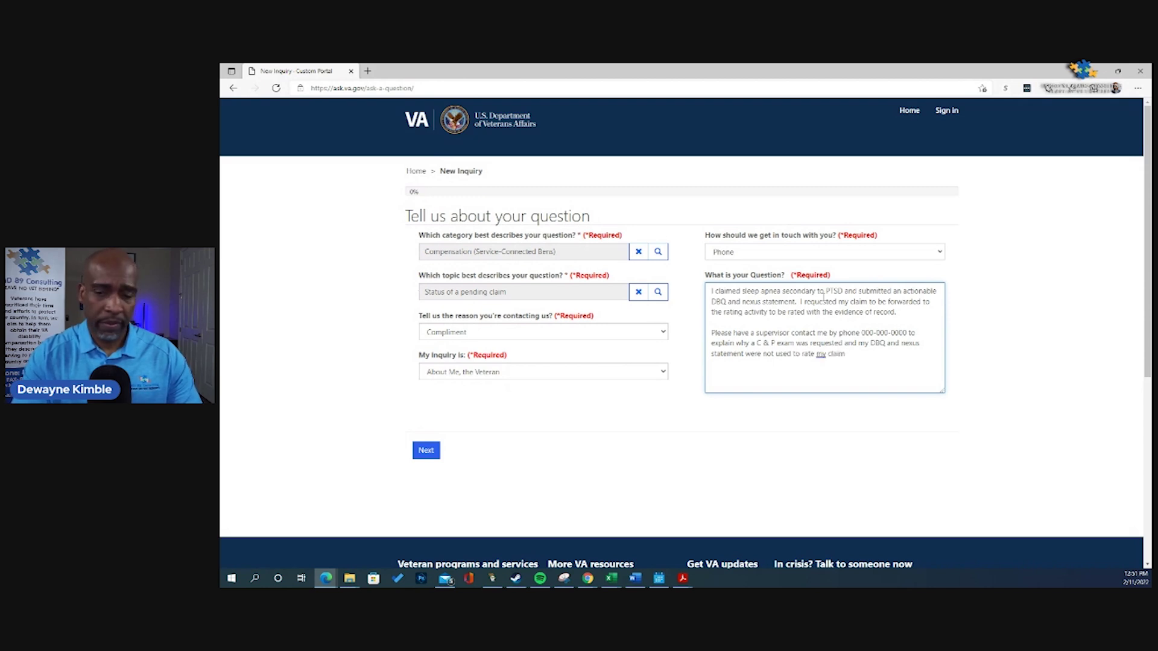
text(.)
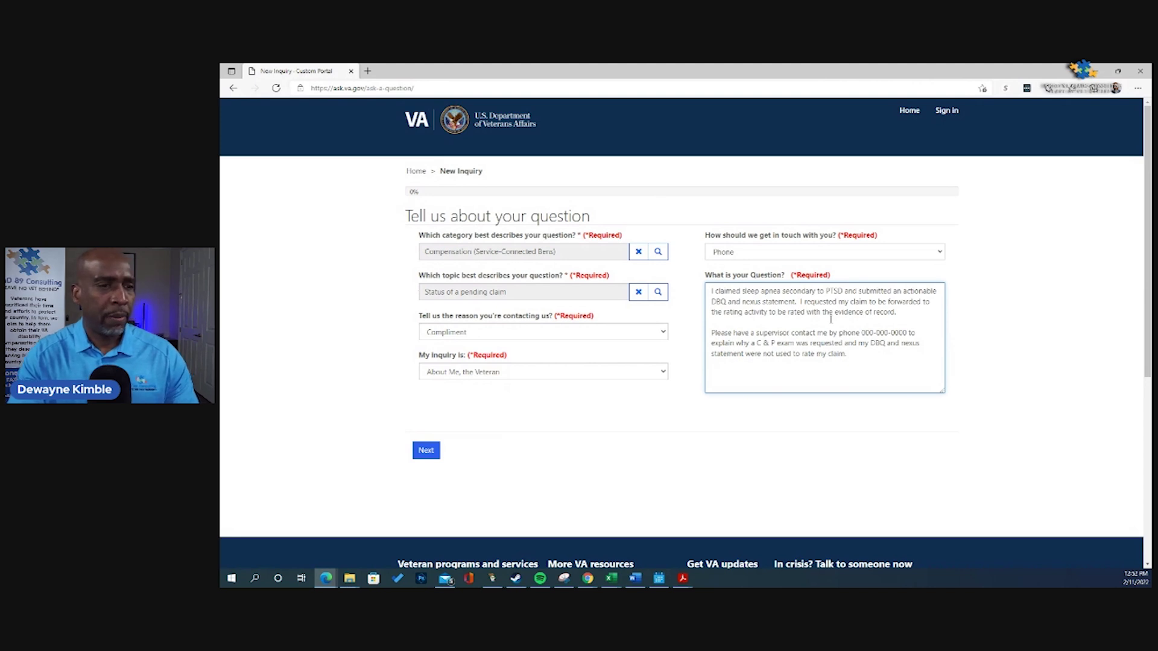
Step: Insert 'at the regional office that has jurisdiction over my claim to' after 'supervisor'
text(at the )
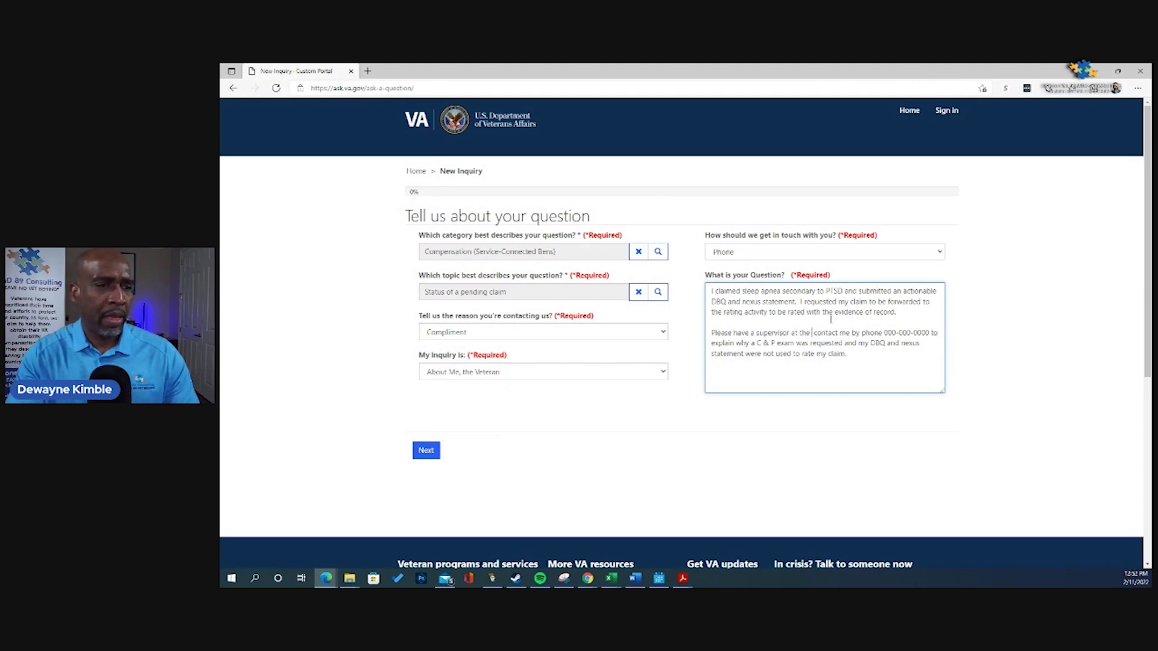
text(regi)
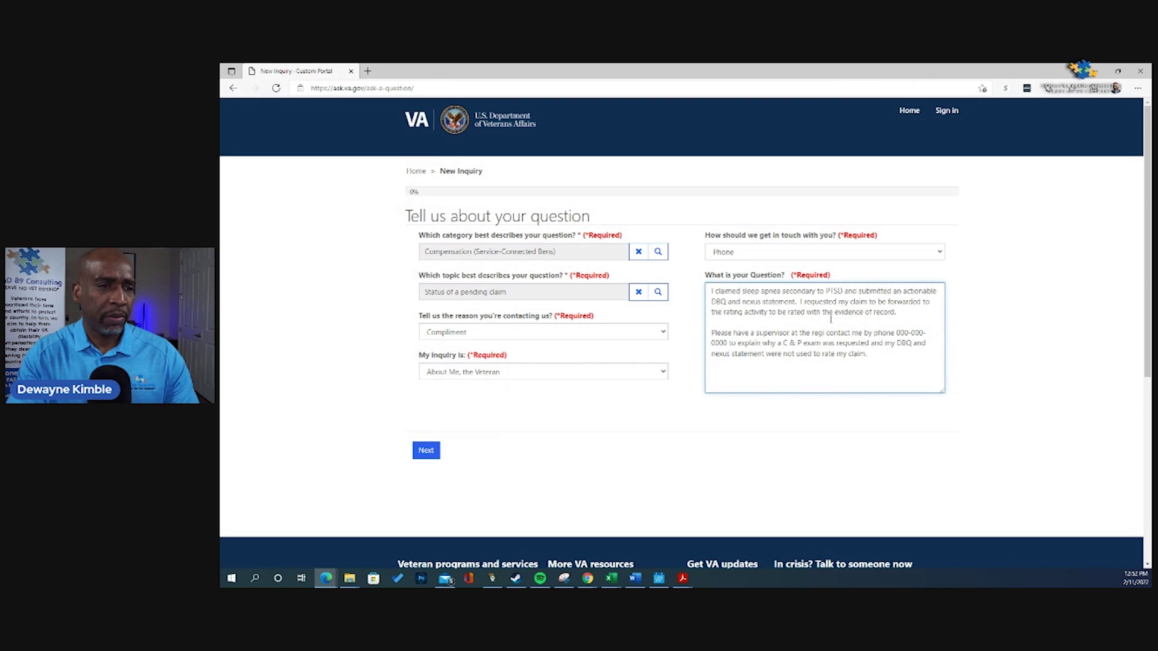
text(onal offi)
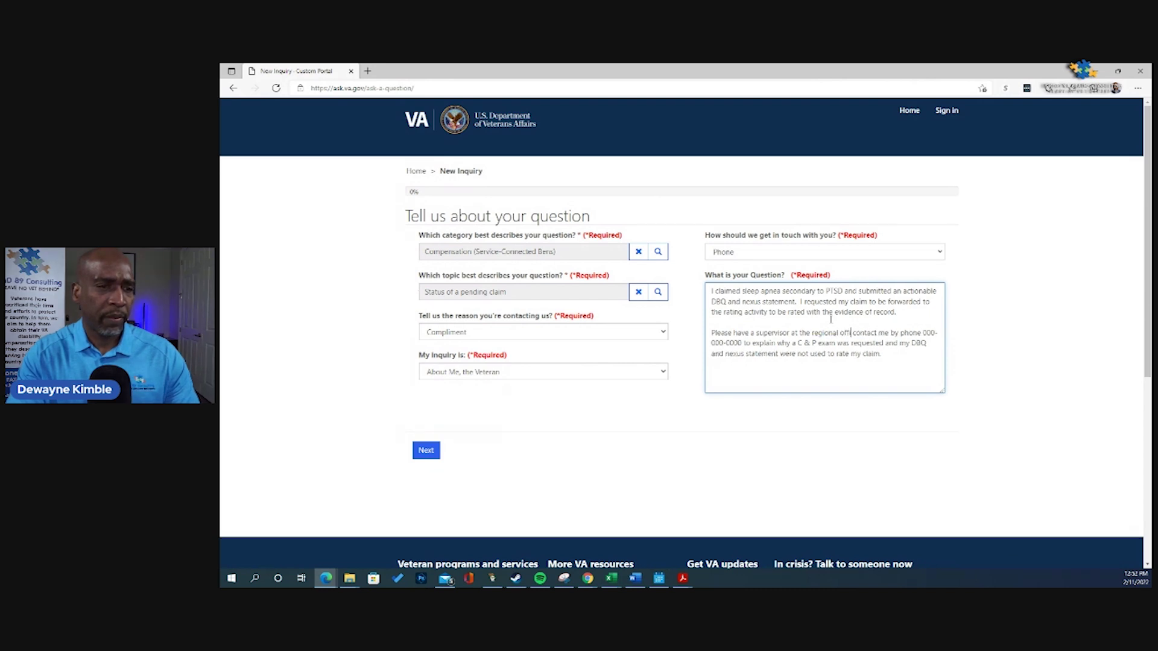
text(ce that )
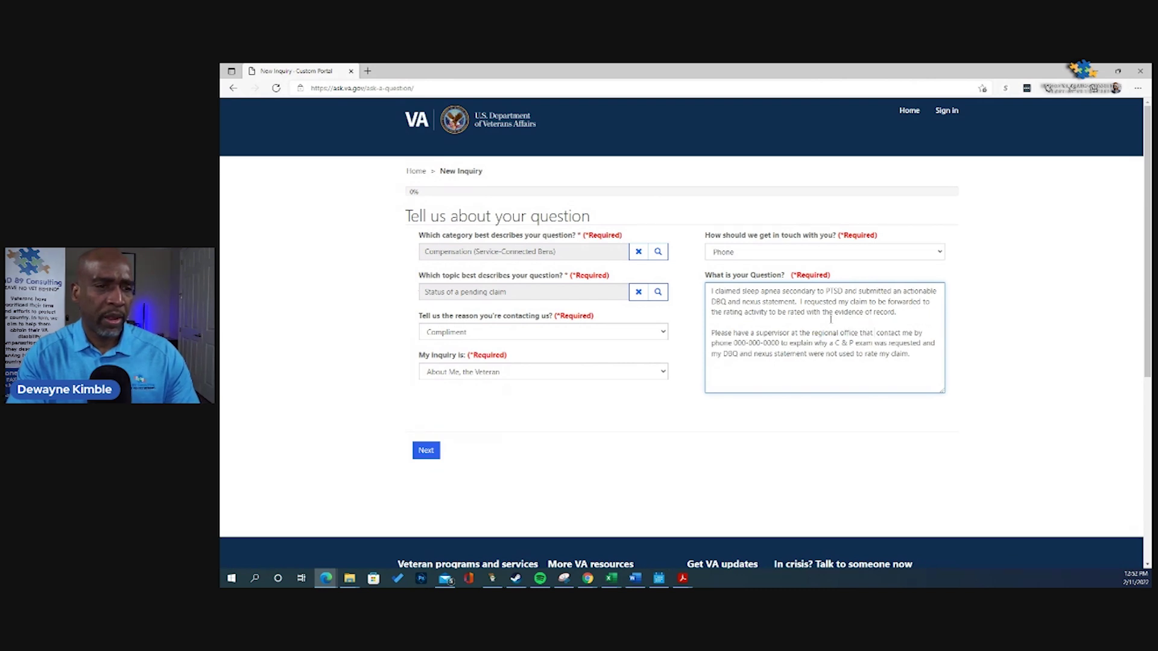
text(has juri)
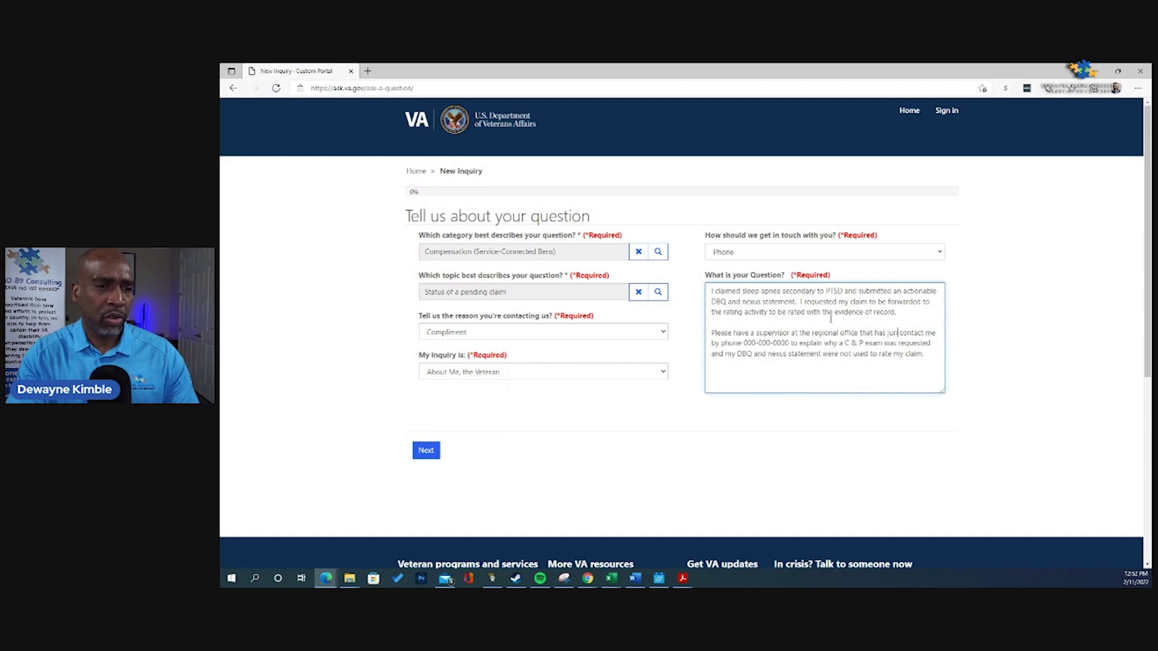
text(sdiction)
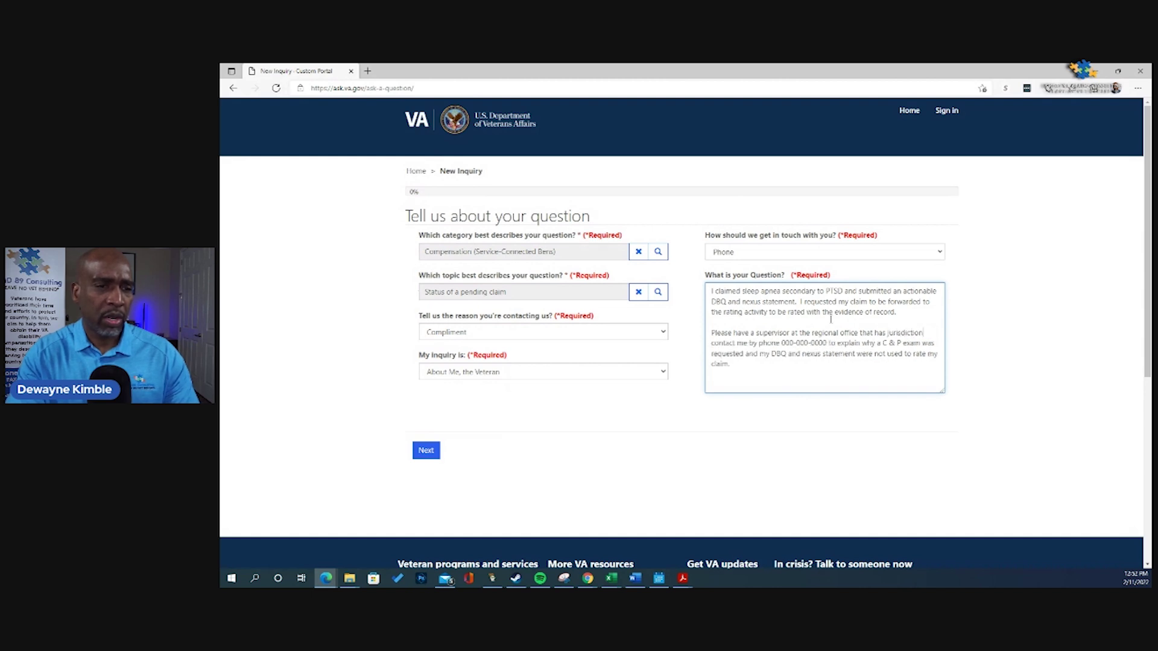
text( over my claim)
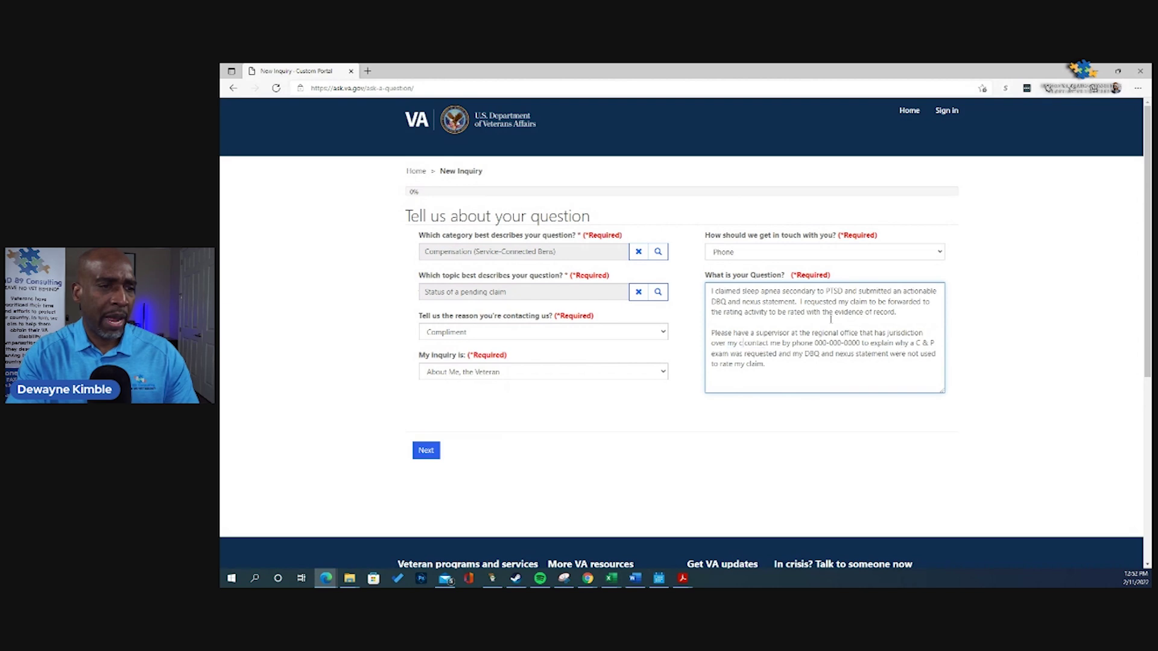
text( to)
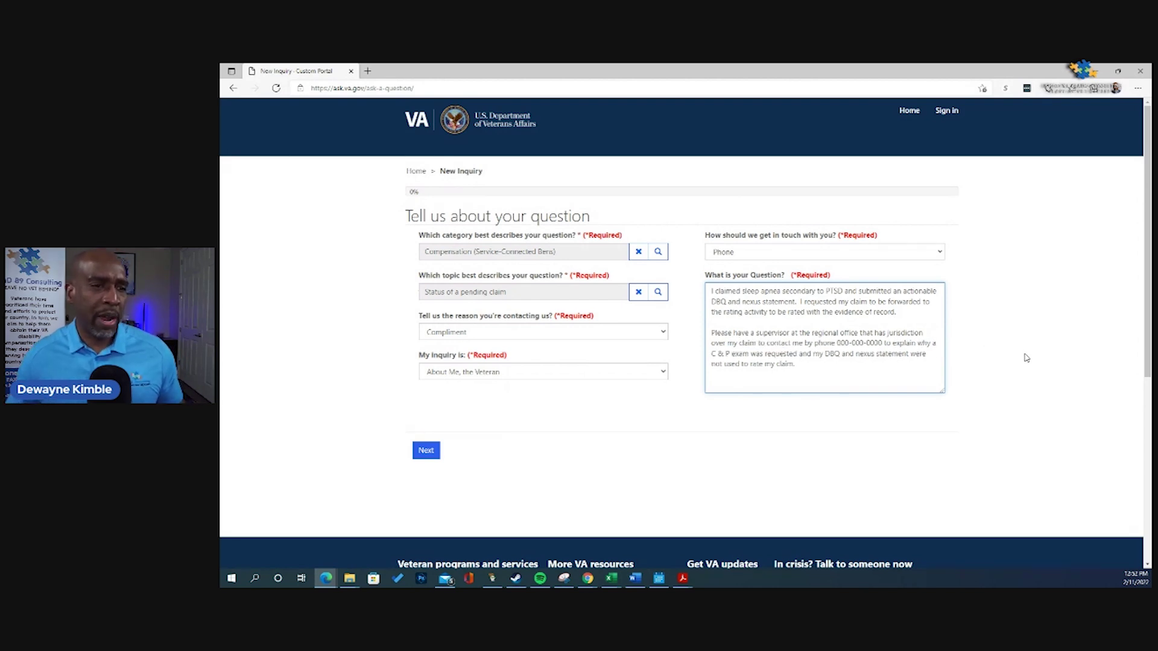
click(899, 378)
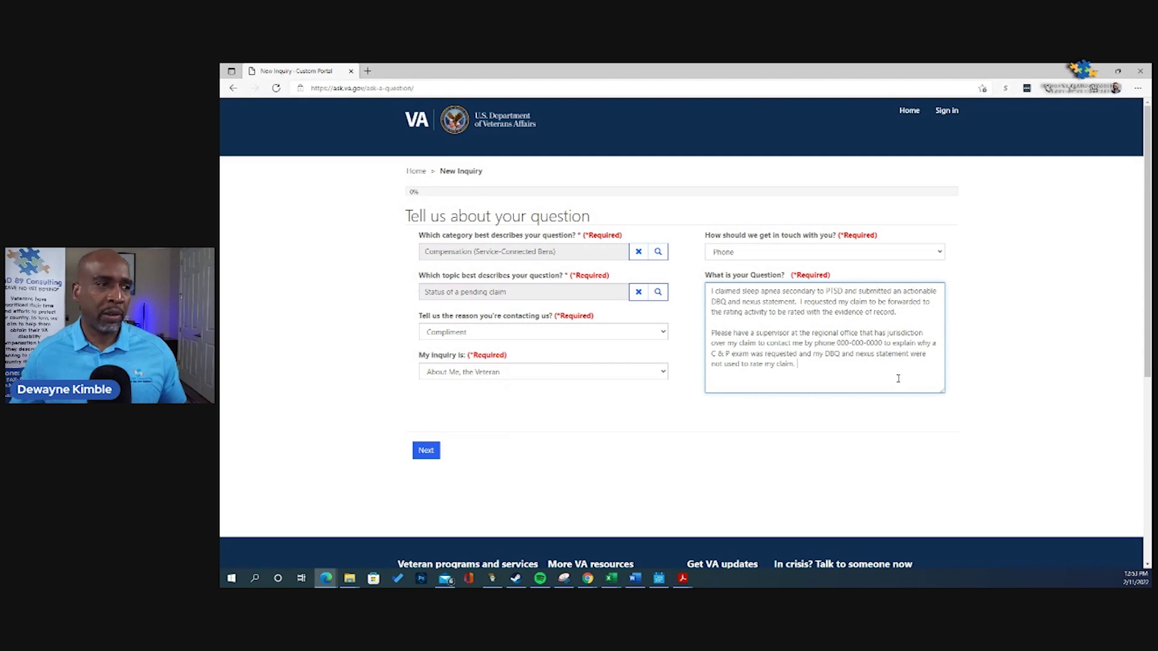
Step: Continue to the veteran page and autofill the veteran's name, phone, email and address from saved info
click(425, 450)
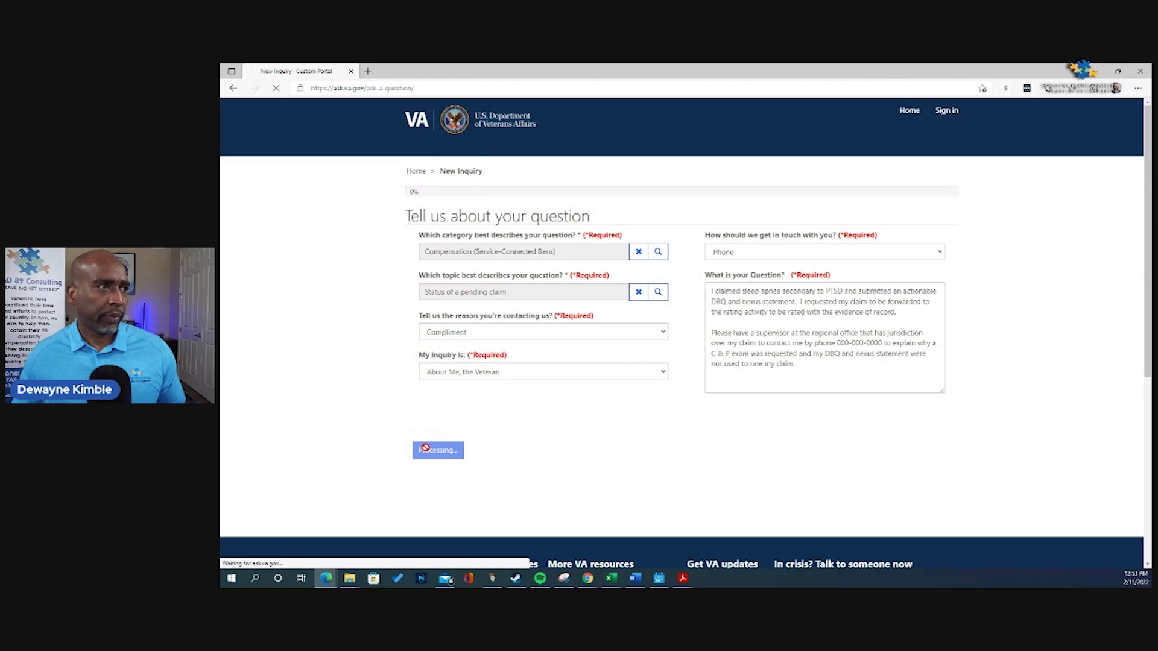
click(524, 251)
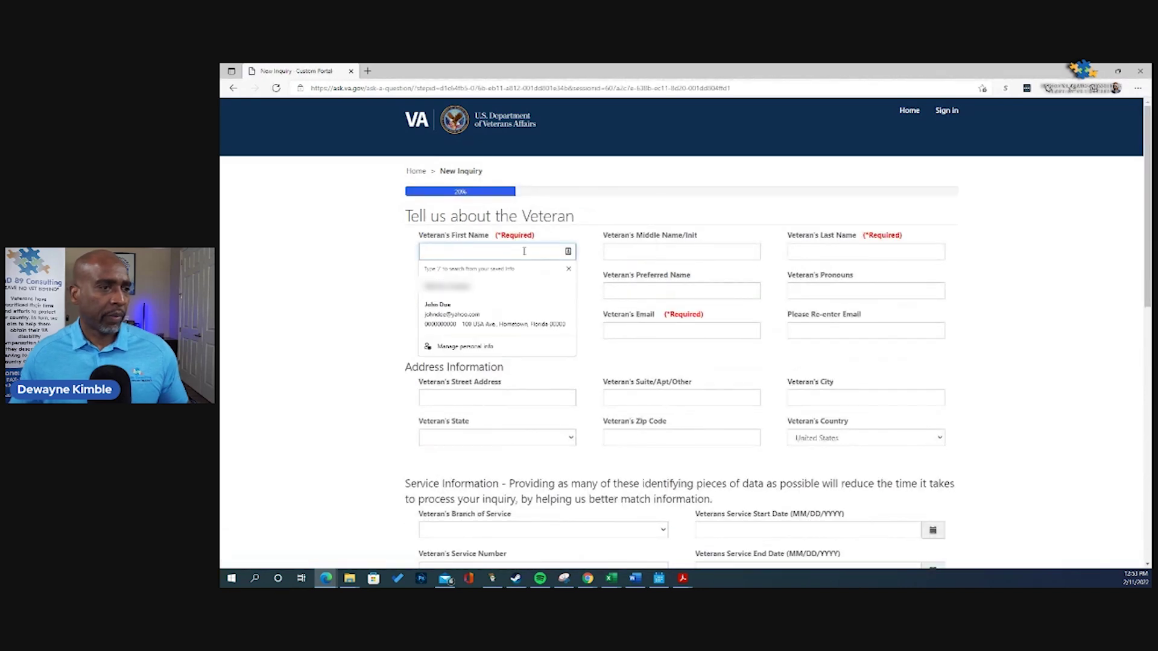
click(546, 308)
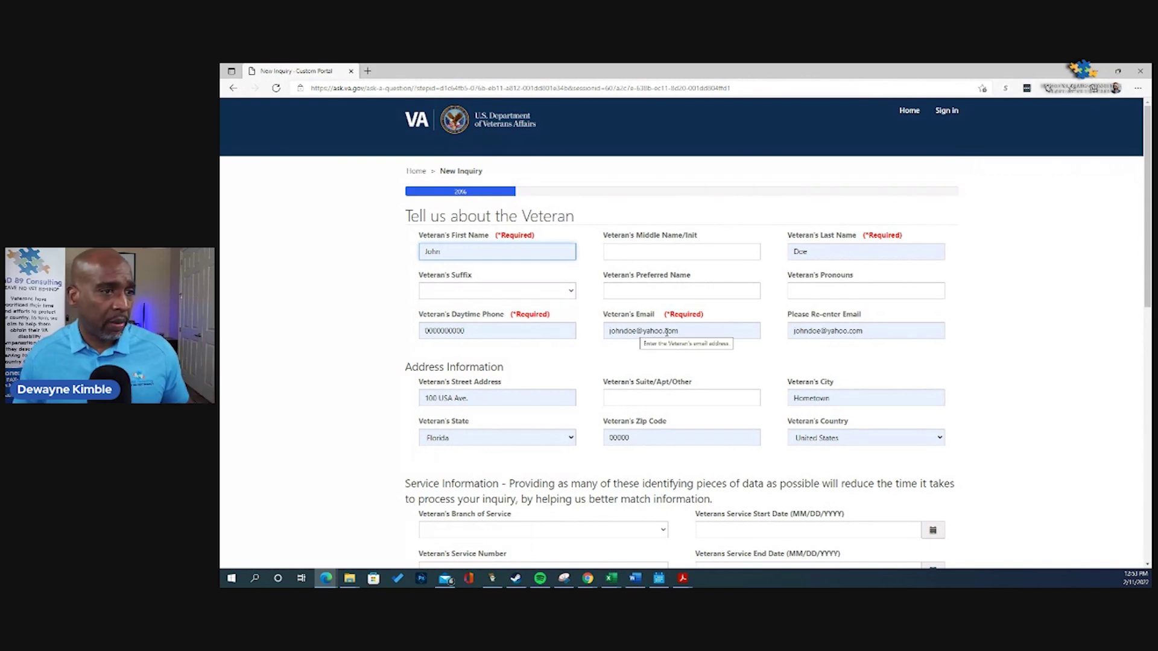
scroll(699, 332, down, 2)
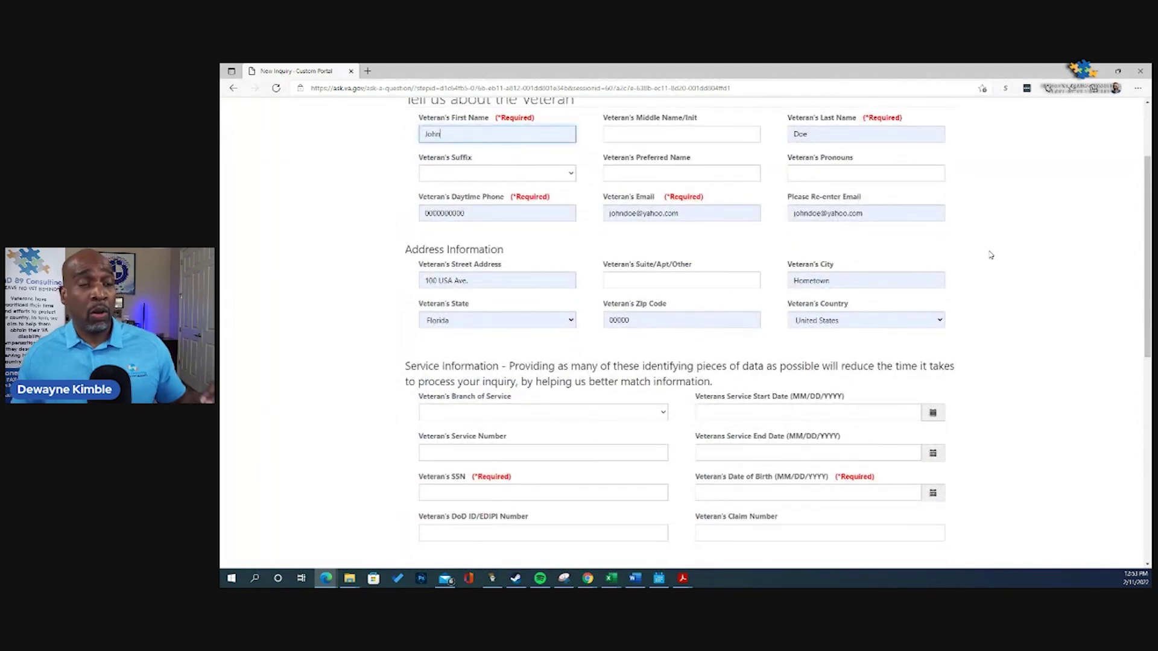
scroll(1019, 254, up, 2)
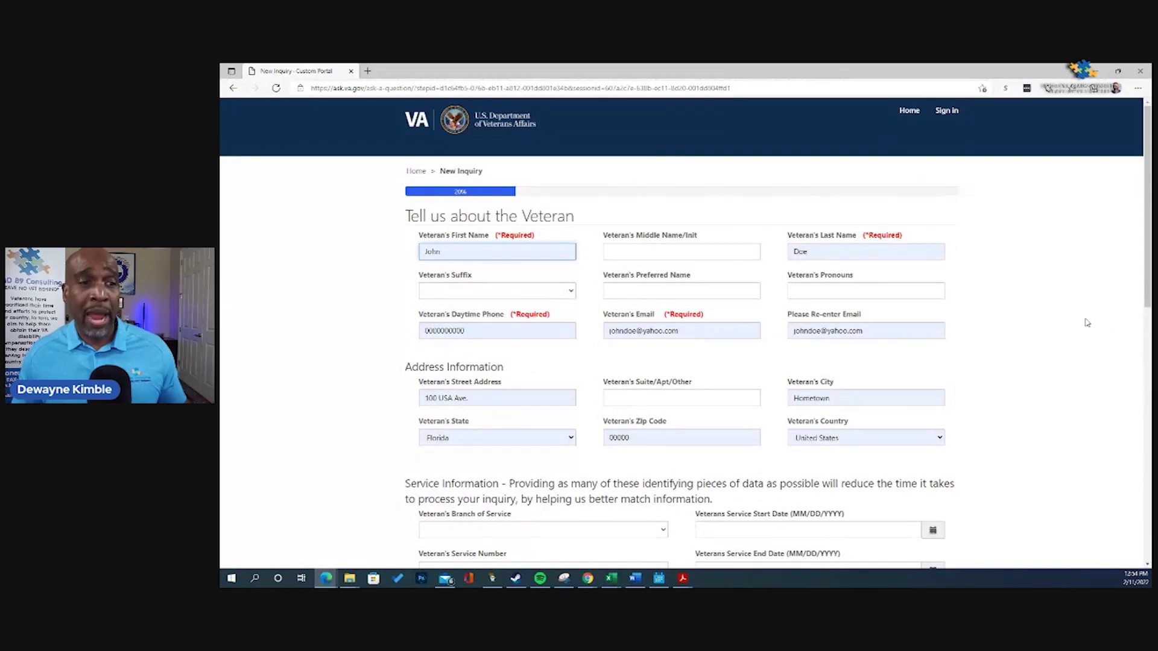
Step: Set the branch of service to Army and fill in the saved SSN and date of birth
scroll(1062, 300, down, 5)
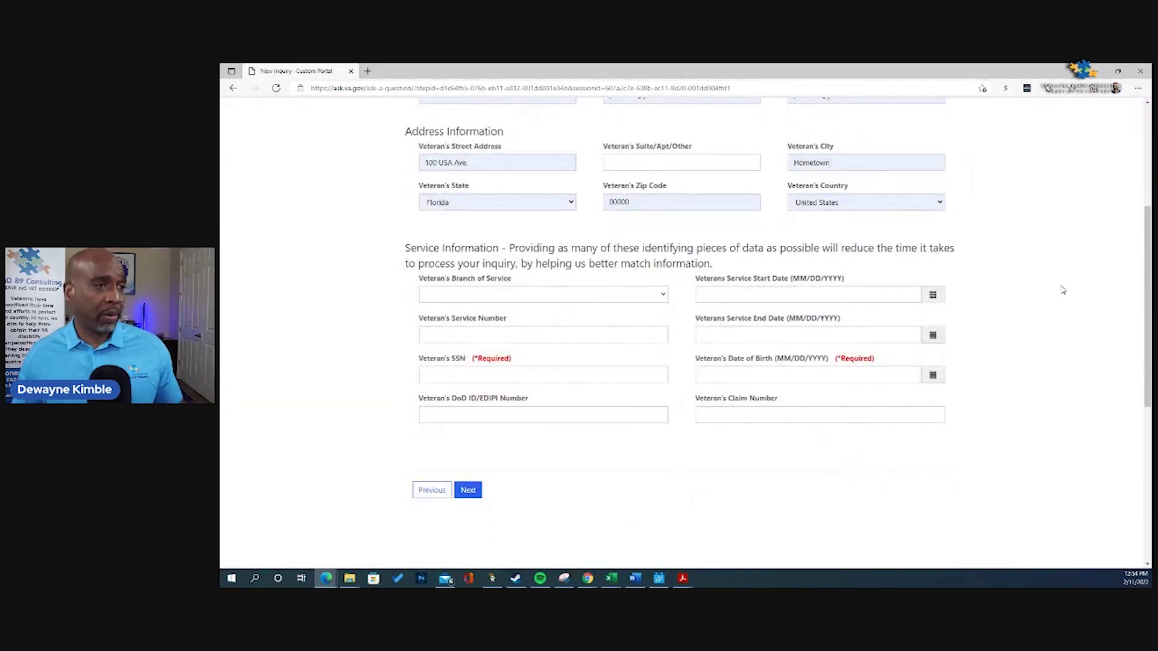
click(654, 295)
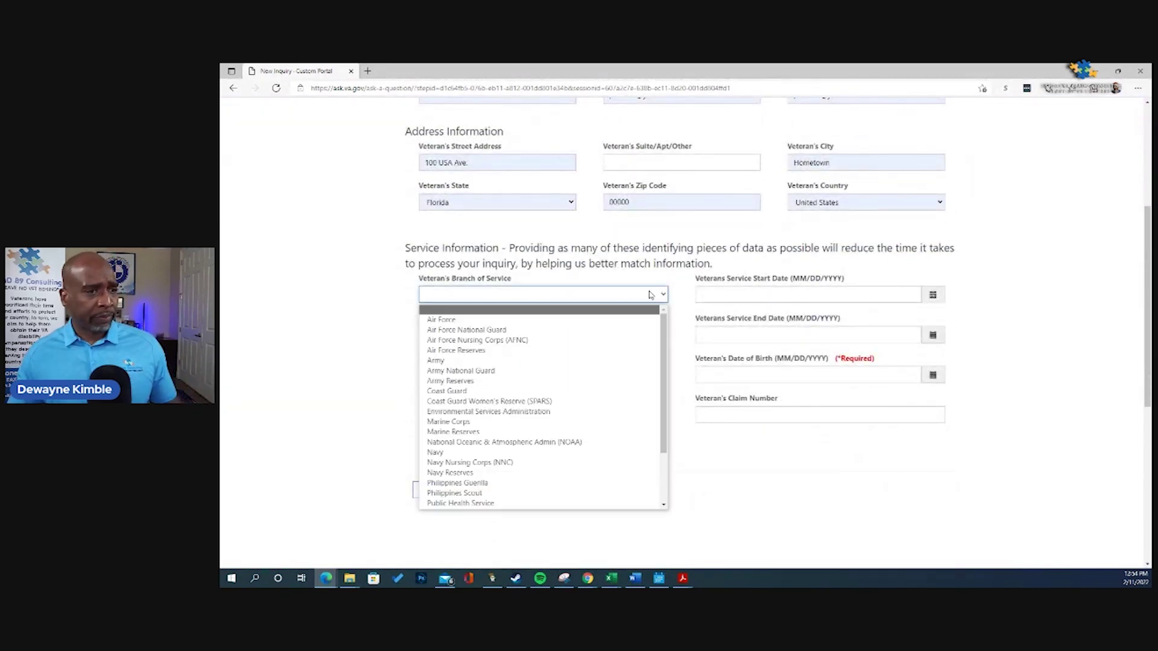
click(587, 360)
click(558, 375)
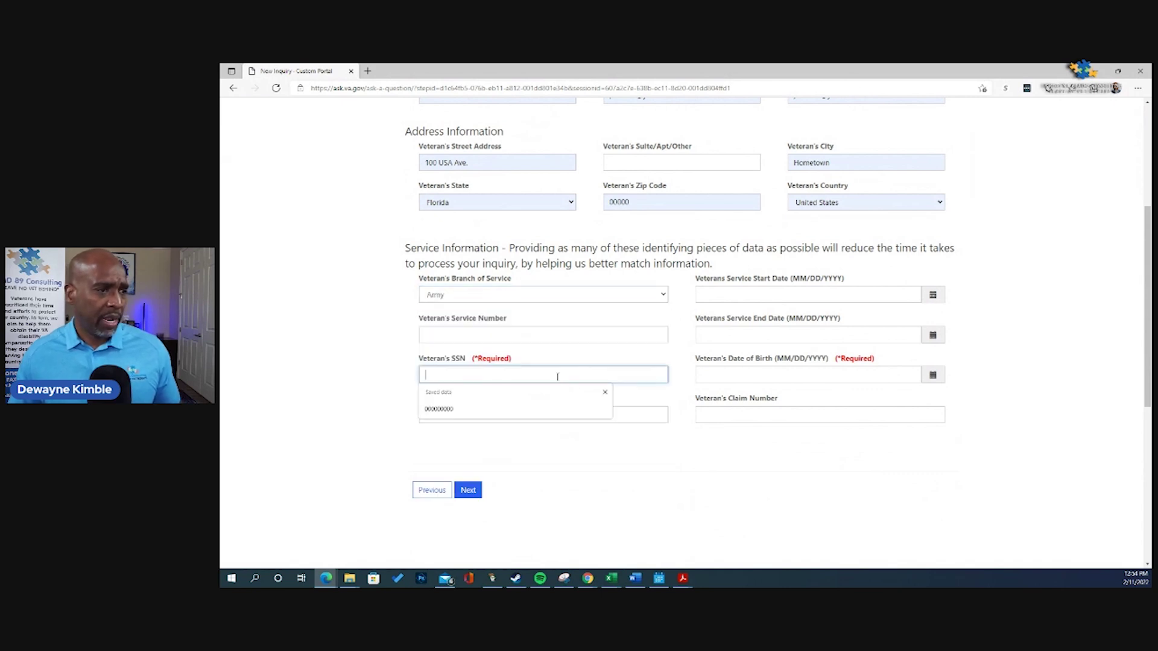
click(540, 408)
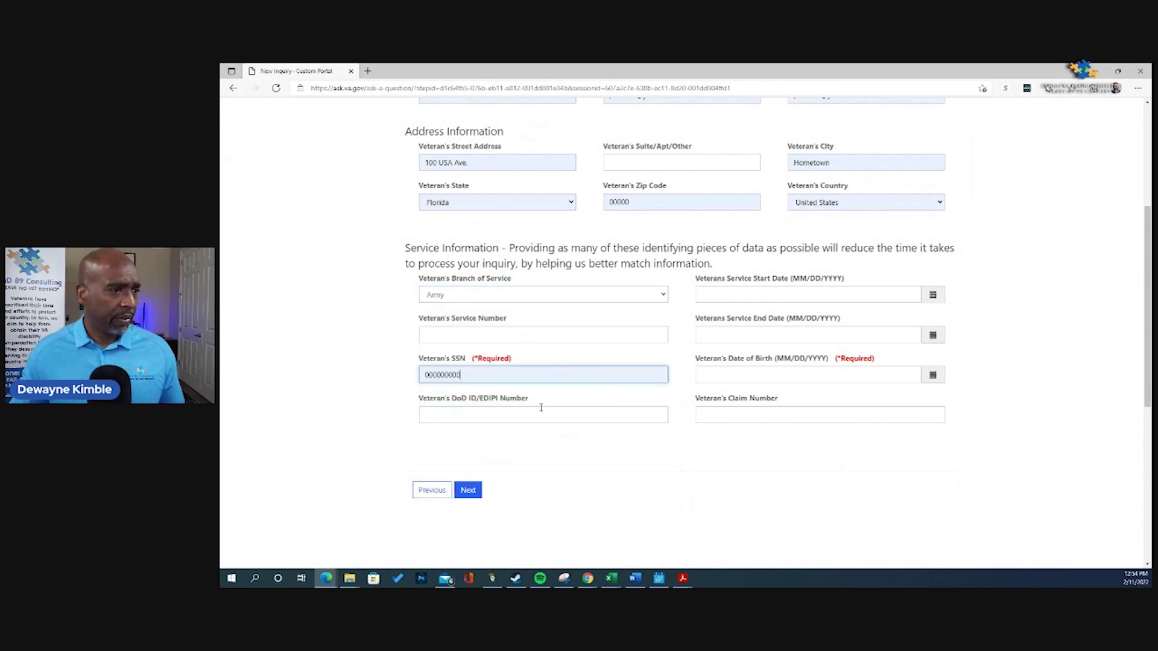
click(781, 372)
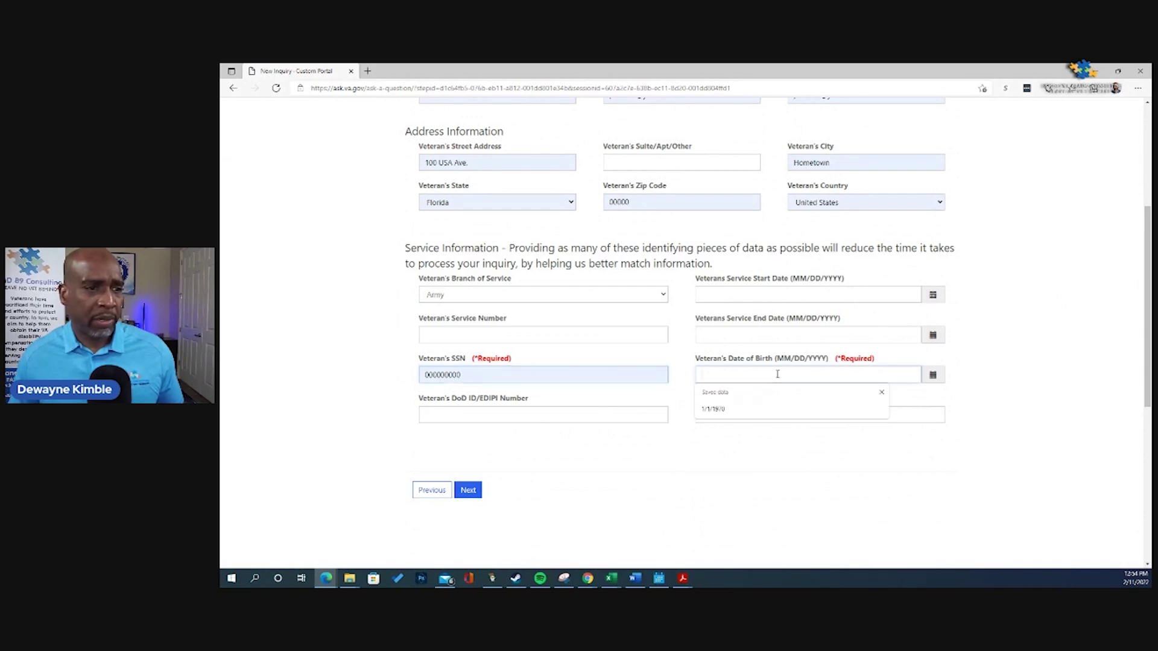
click(760, 409)
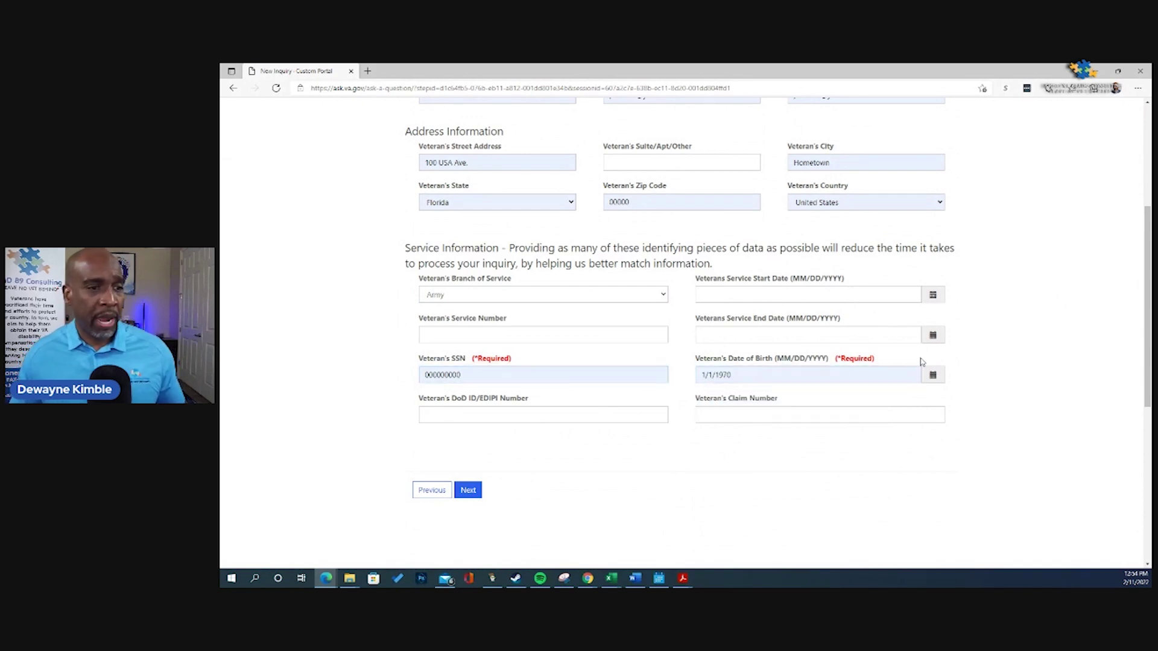
Step: Enter the veteran's claim number and continue to the next step of the inquiry
click(796, 414)
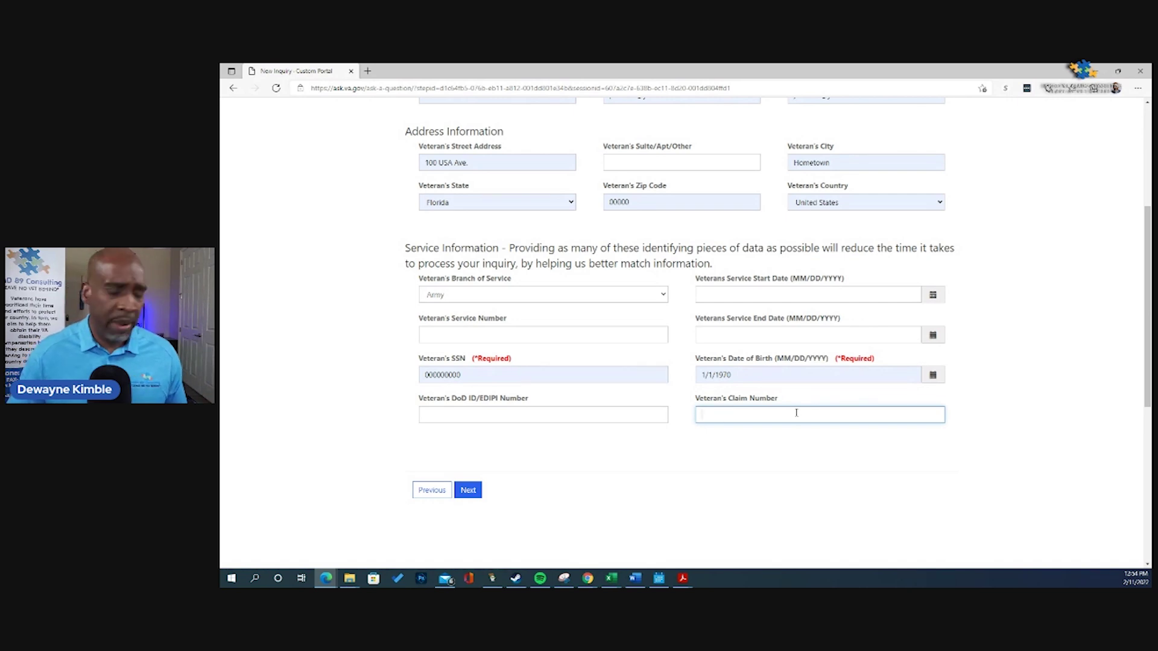
text(0000)
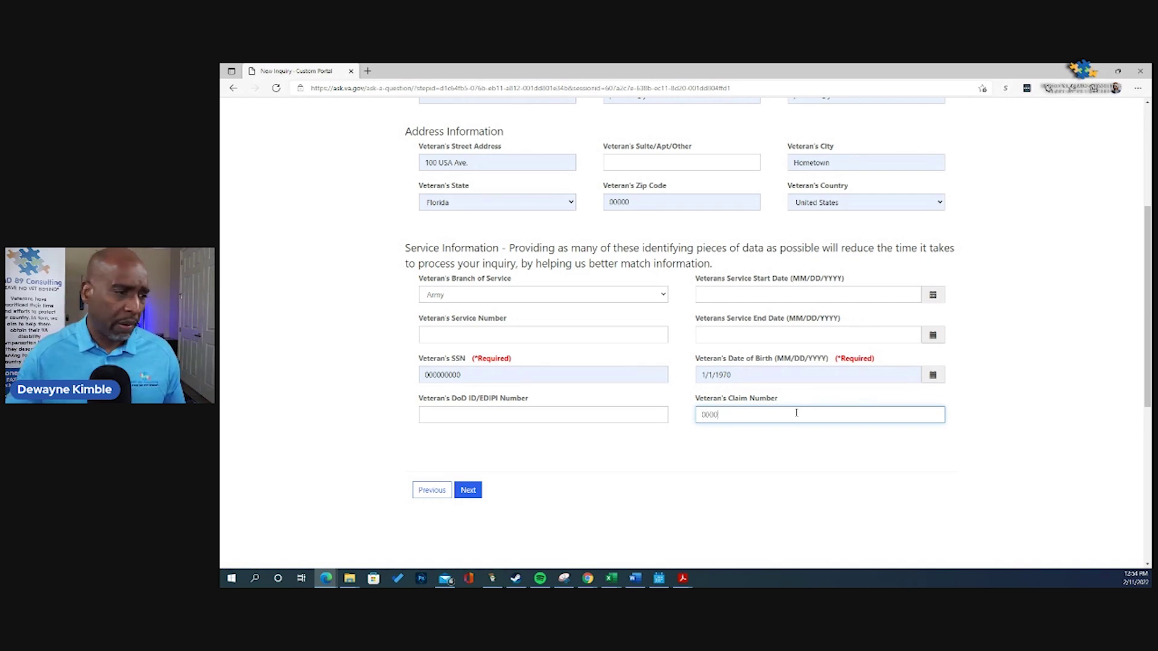
text(00000)
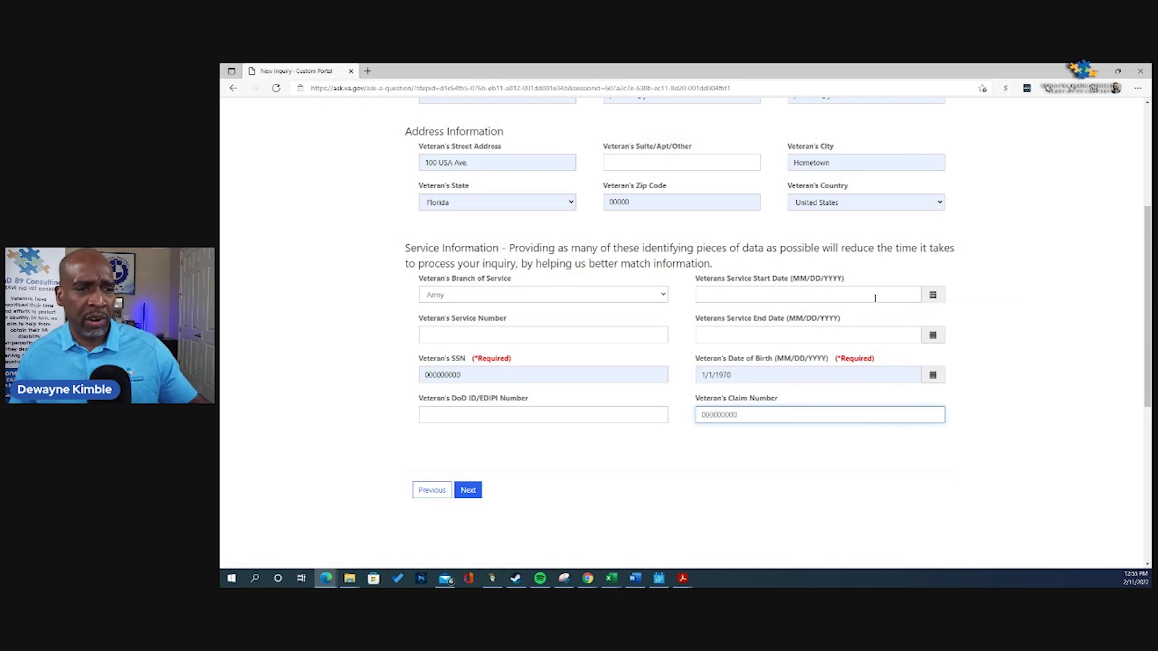
click(934, 296)
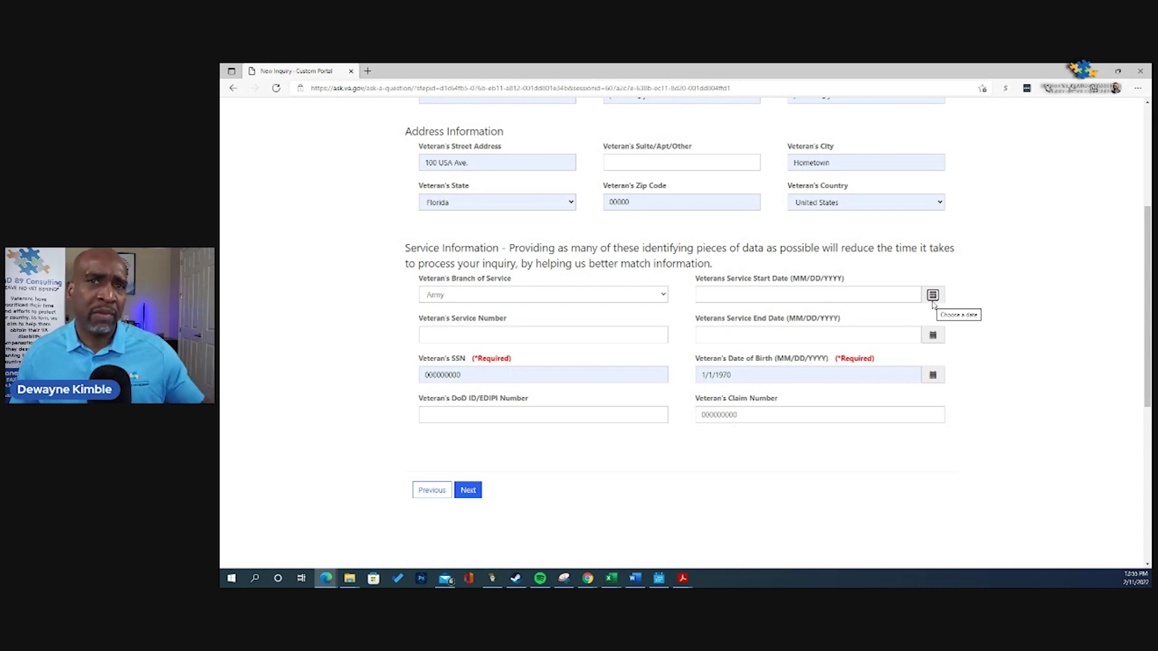
mouse_move(750, 413)
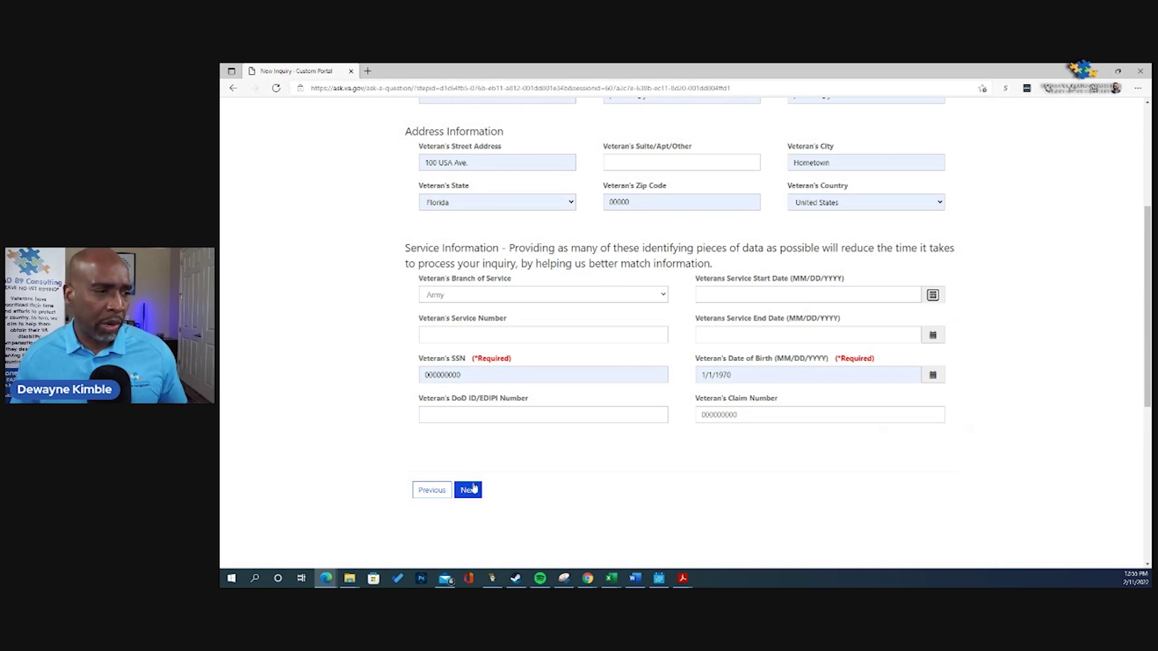
click(471, 489)
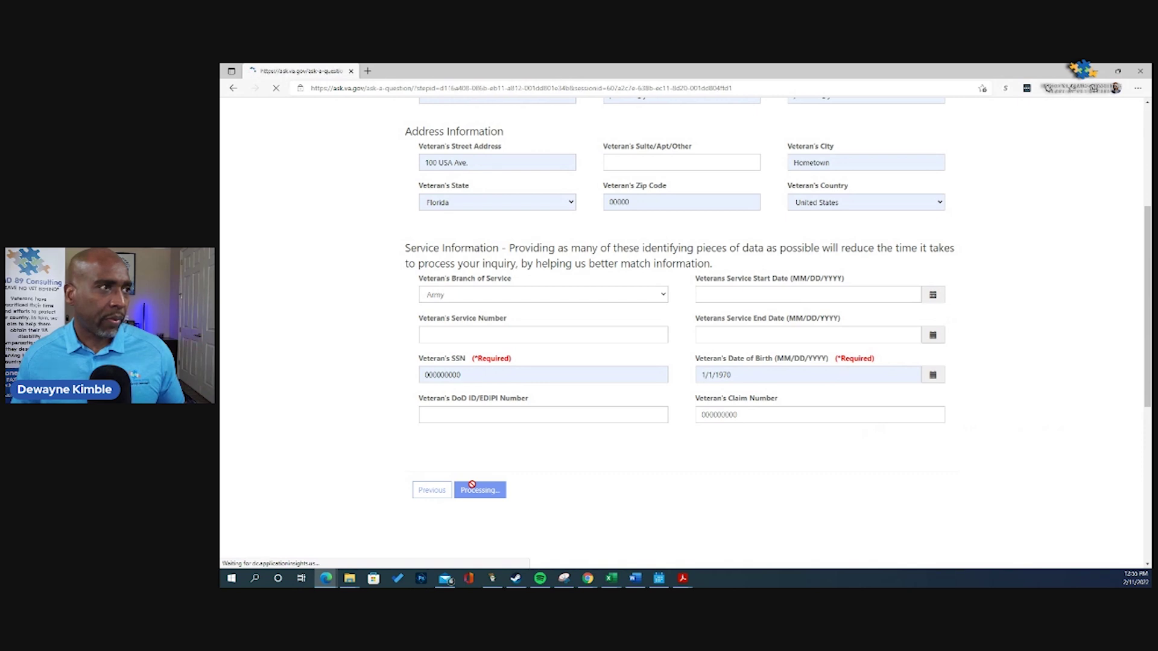
Step: Scroll through the Review your information page down to the image-code check and Submit button
scroll(681, 310, down, 15)
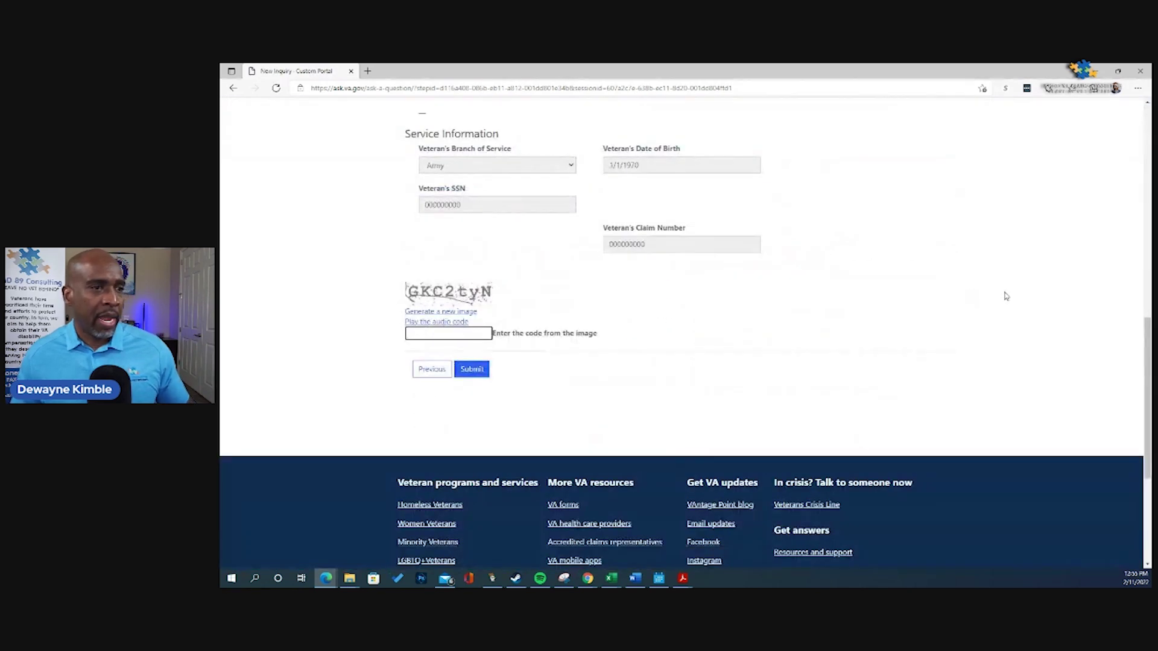
scroll(1005, 295, up, 15)
scroll(713, 278, down, 2)
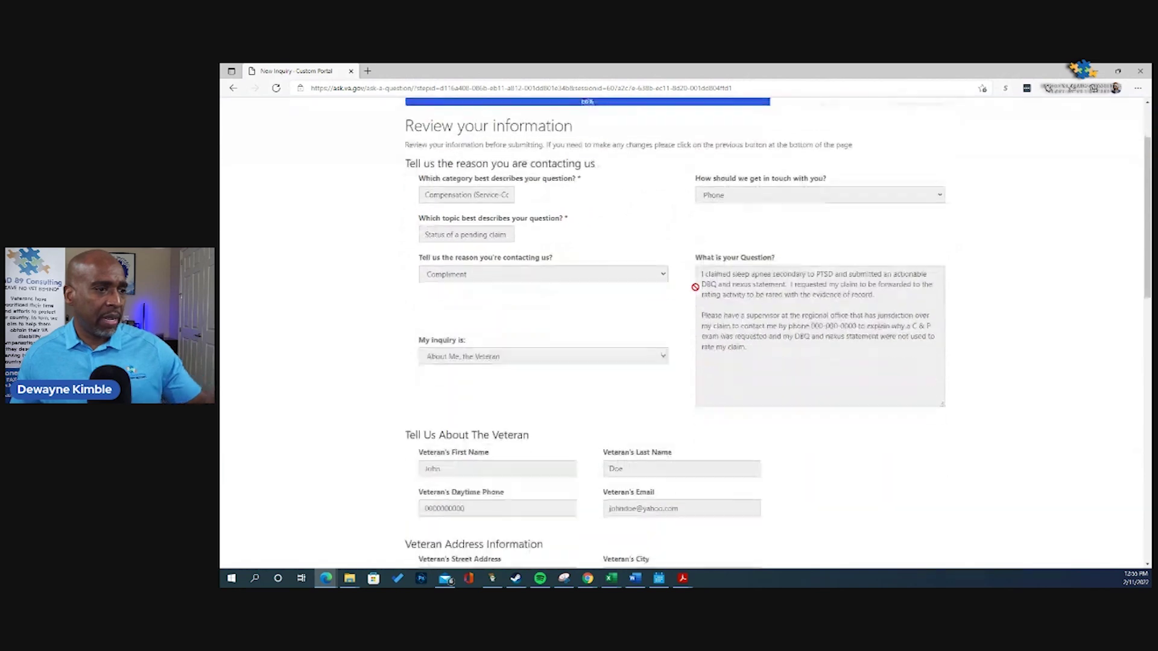
scroll(666, 225, up, 2)
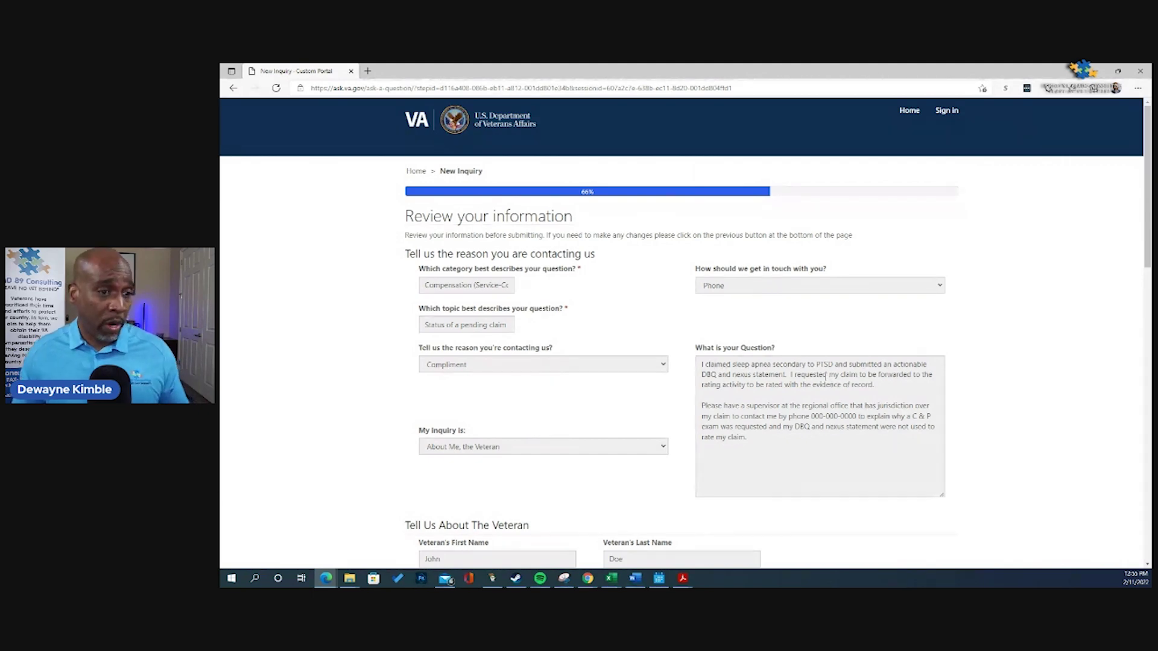
scroll(825, 377, down, 4)
scroll(834, 230, up, 2)
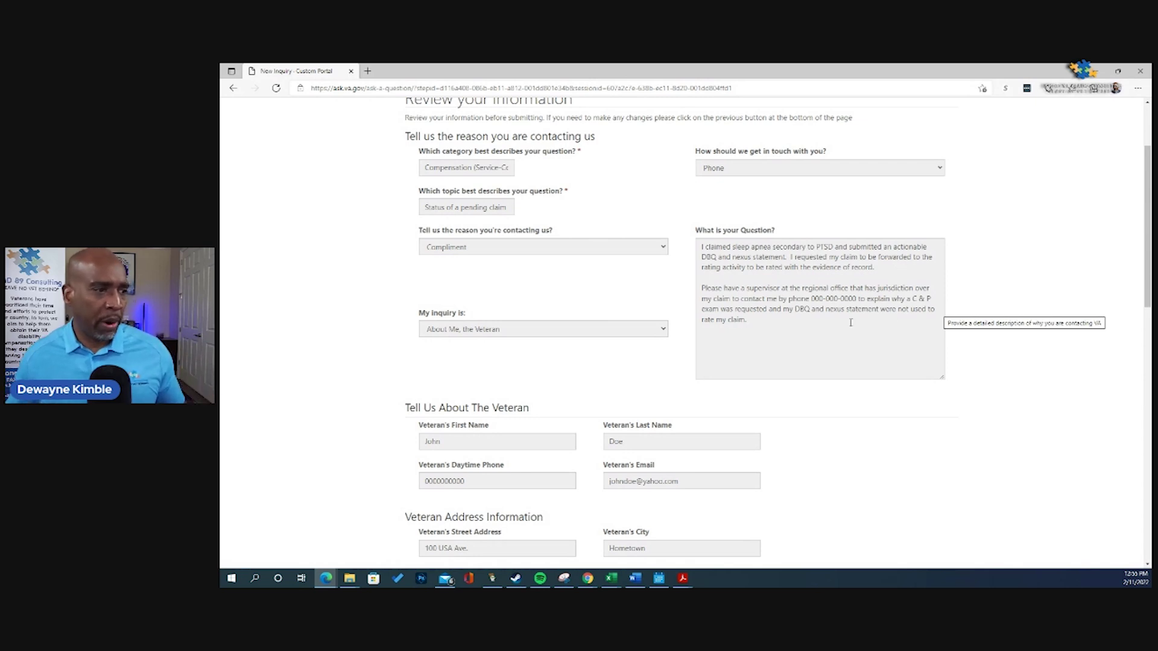
scroll(850, 322, down, 2)
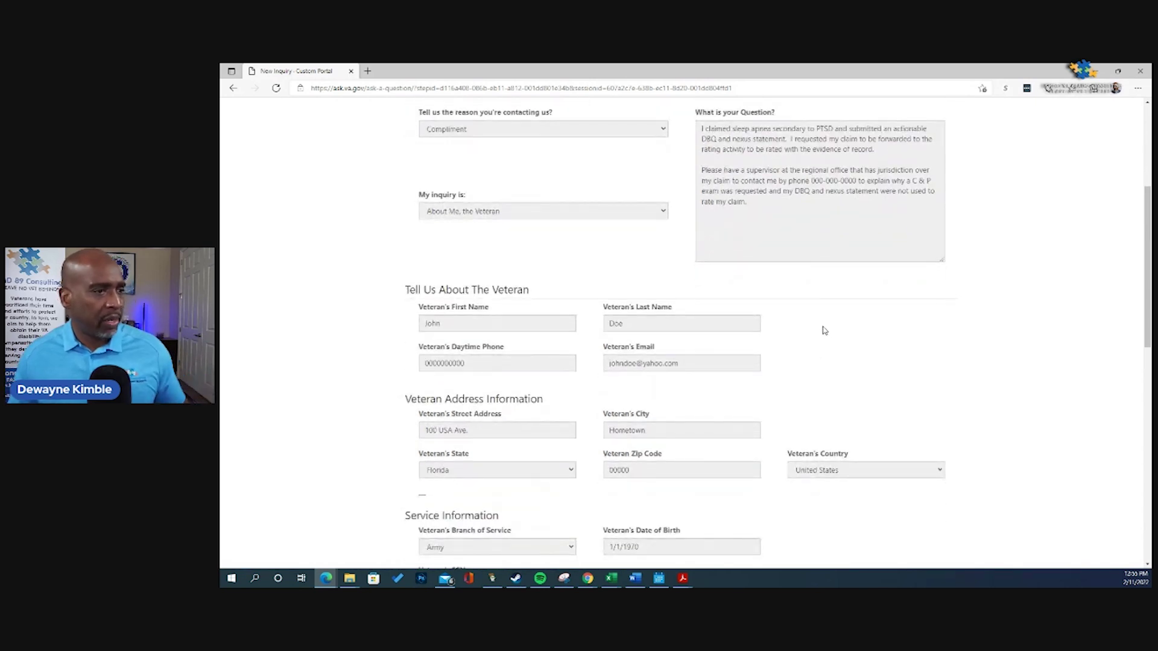
scroll(825, 331, down, 2)
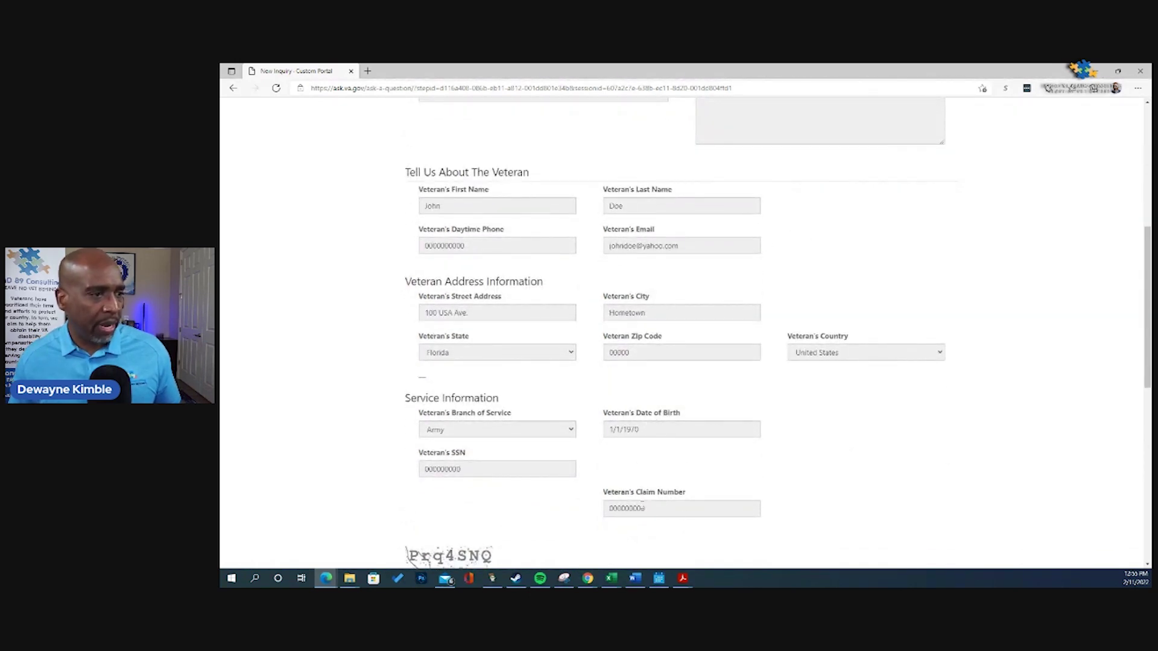
scroll(660, 502, down, 2)
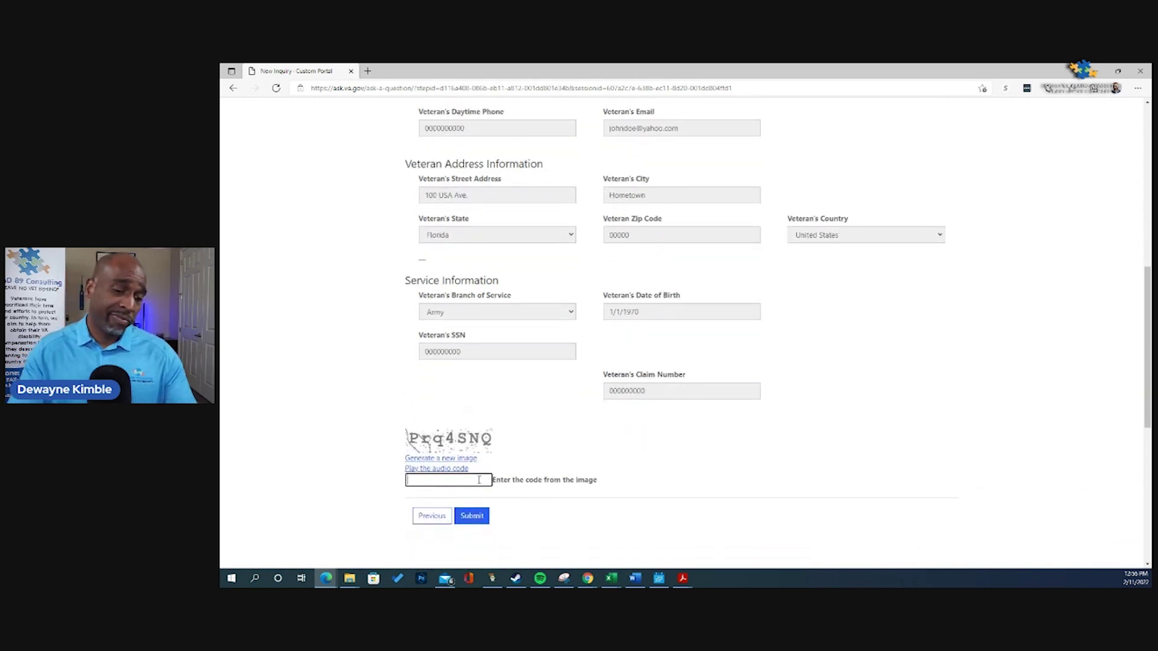
Step: Enter the captcha code shown in the image, then scroll back through the review page to recheck the details
text(Pr)
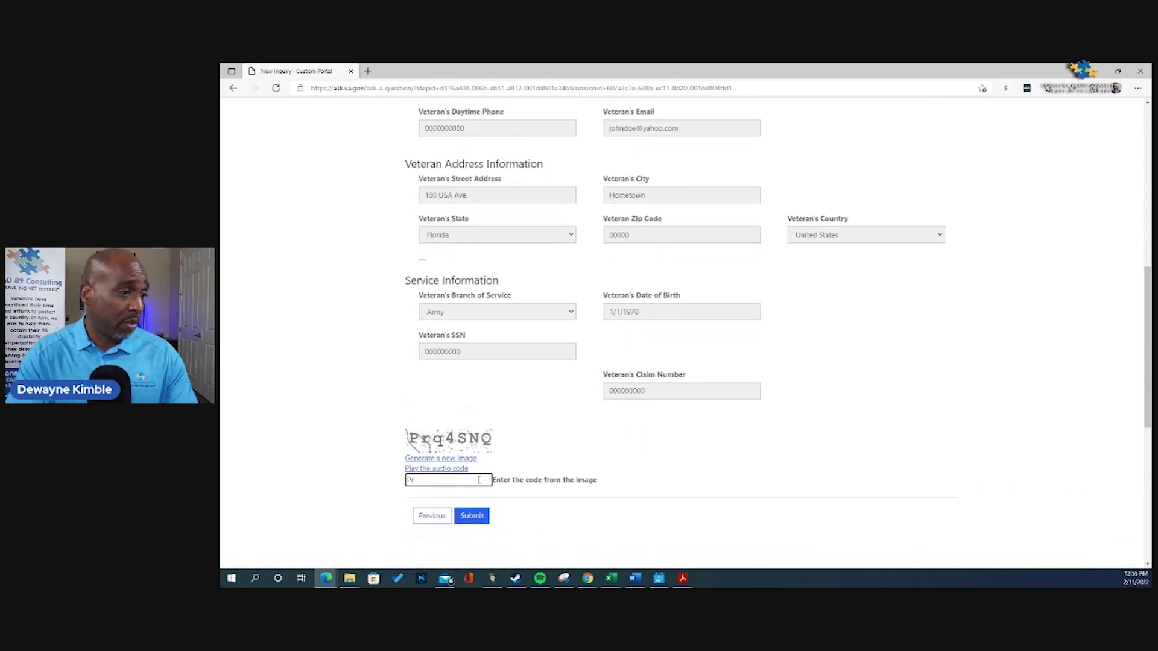
text(q4)
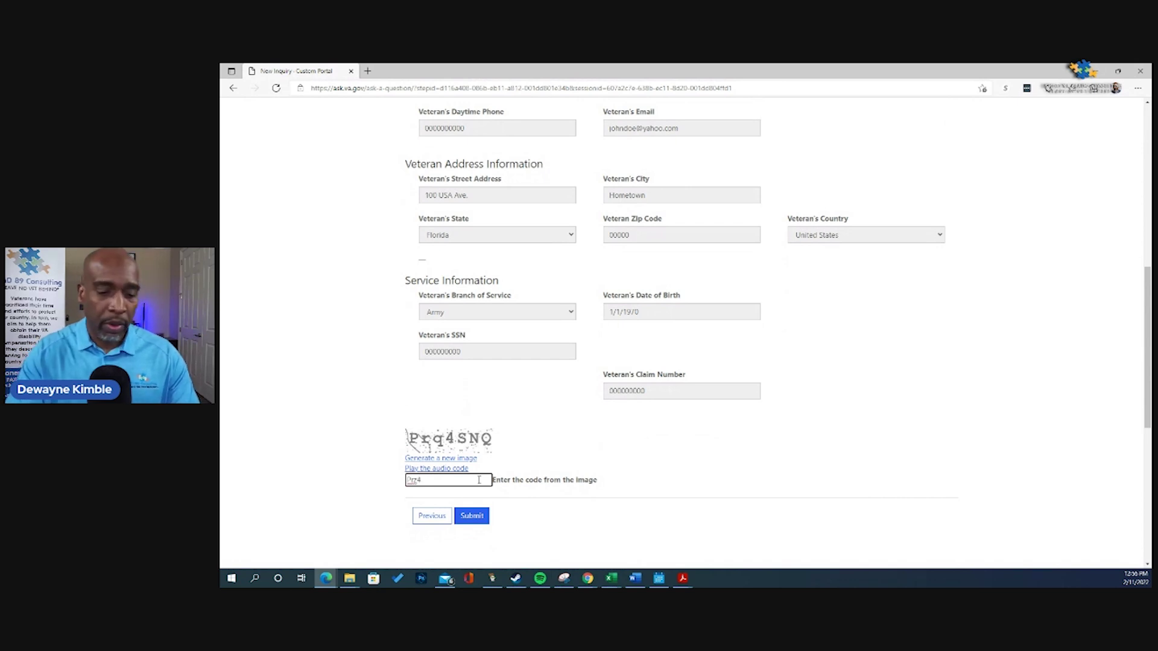
text(SNQ)
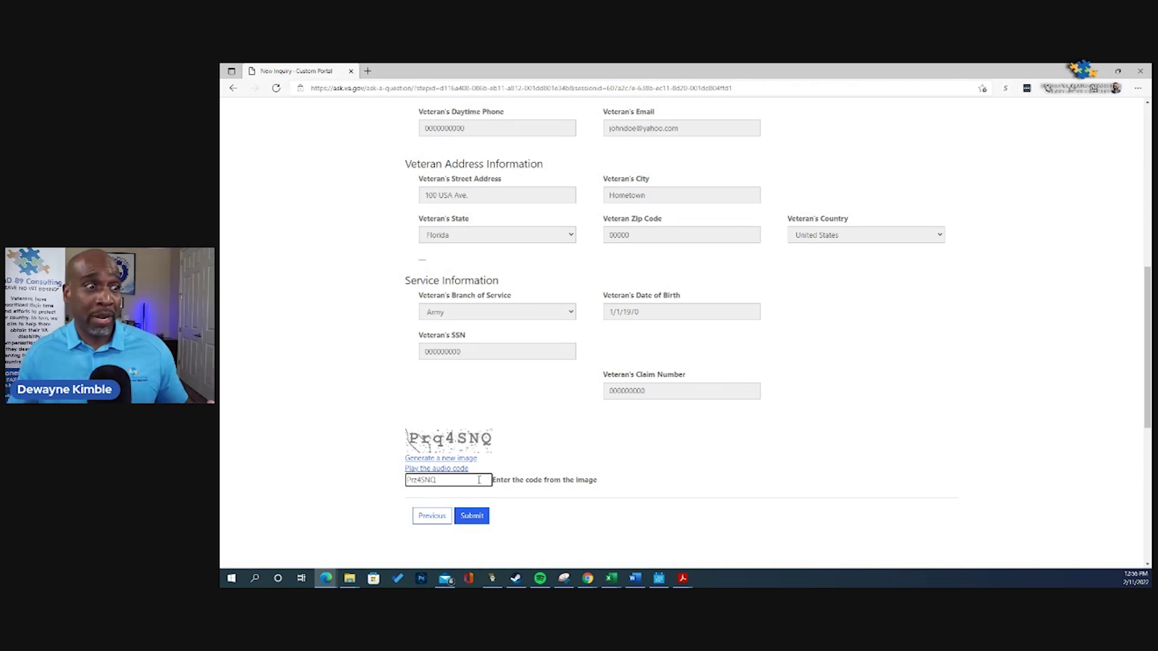
scroll(561, 465, up, 8)
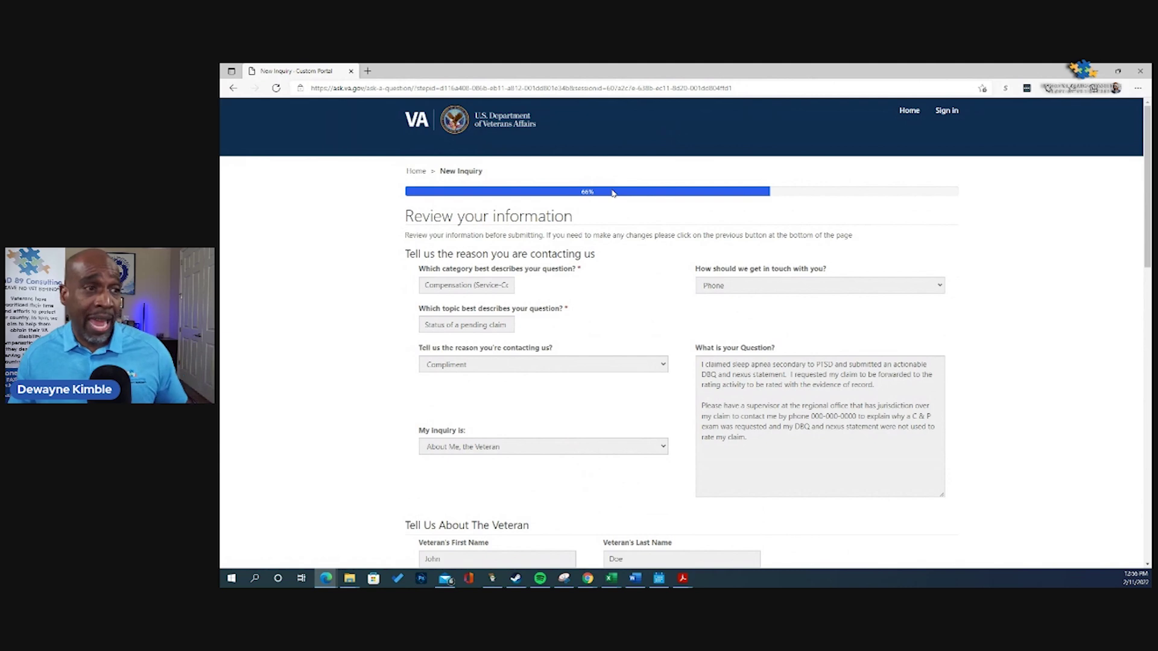
scroll(612, 190, down, 6)
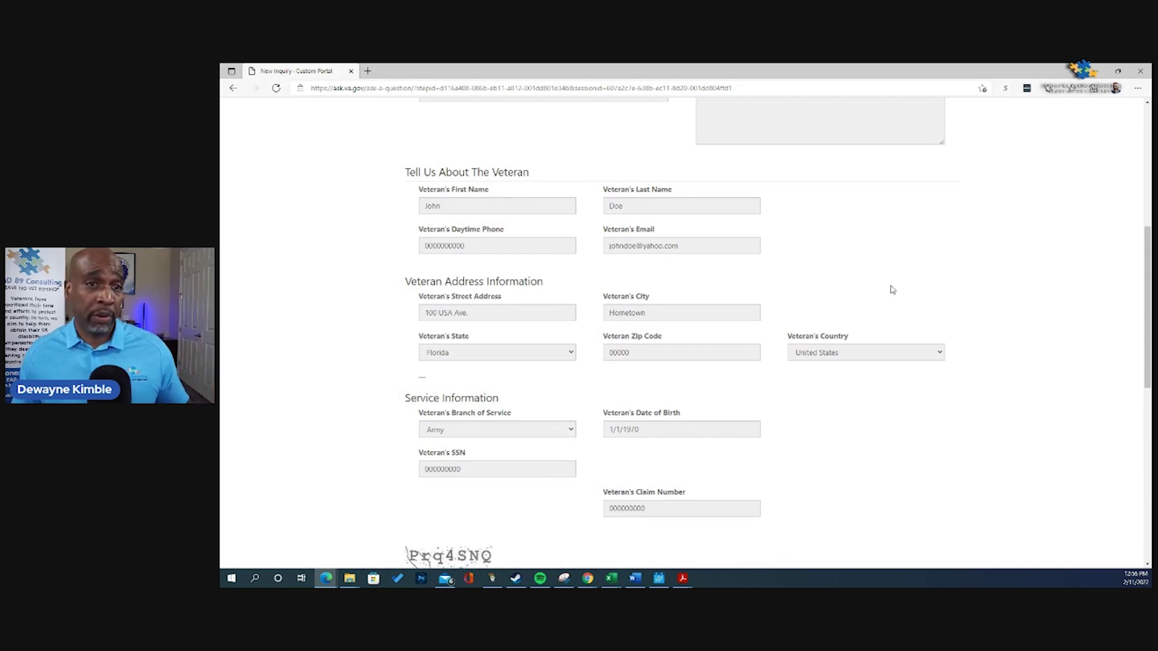
scroll(892, 289, up, 6)
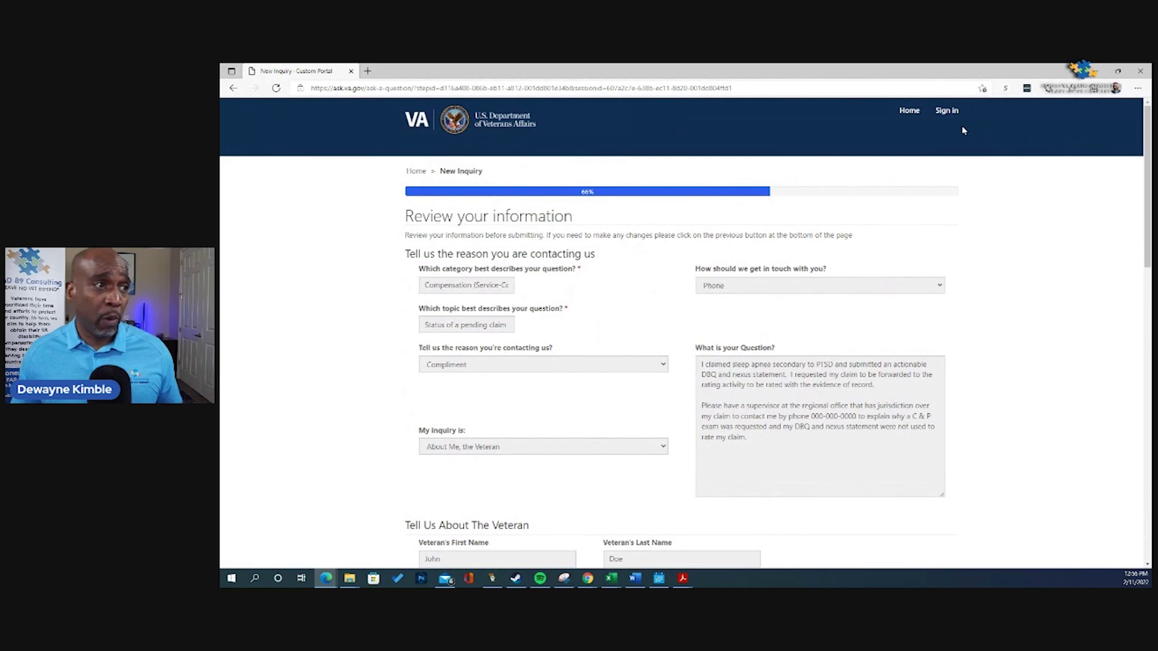
Step: Go to the Ask VA home page and clear the autofilled number from the reference-number lookup box
click(908, 116)
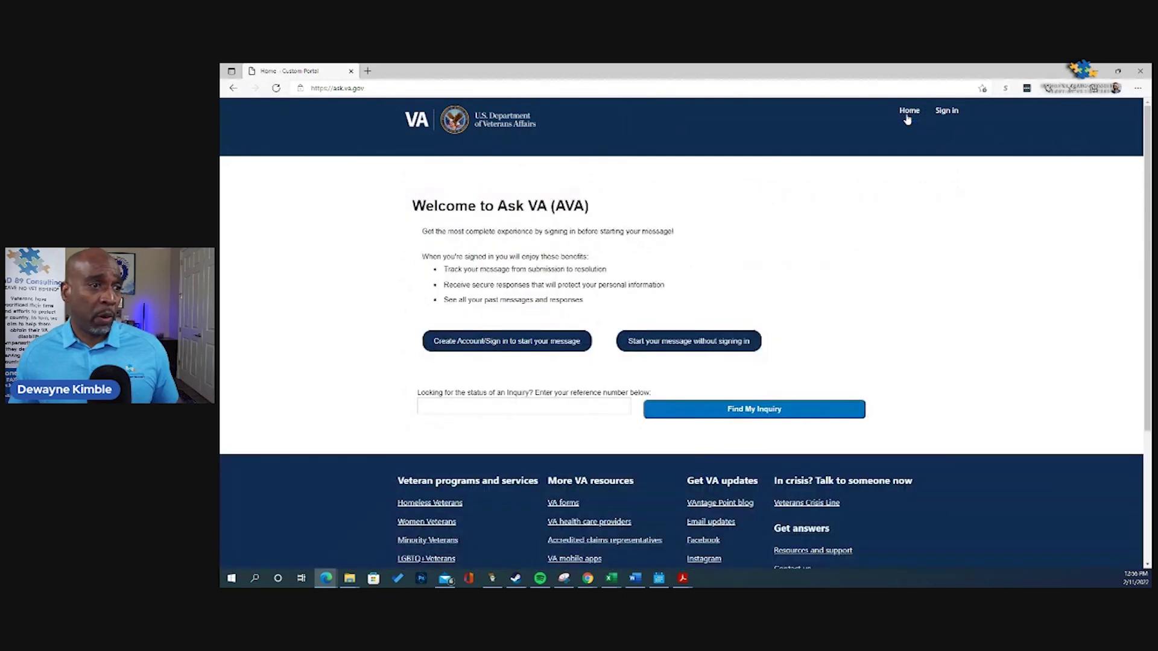
click(543, 407)
click(487, 441)
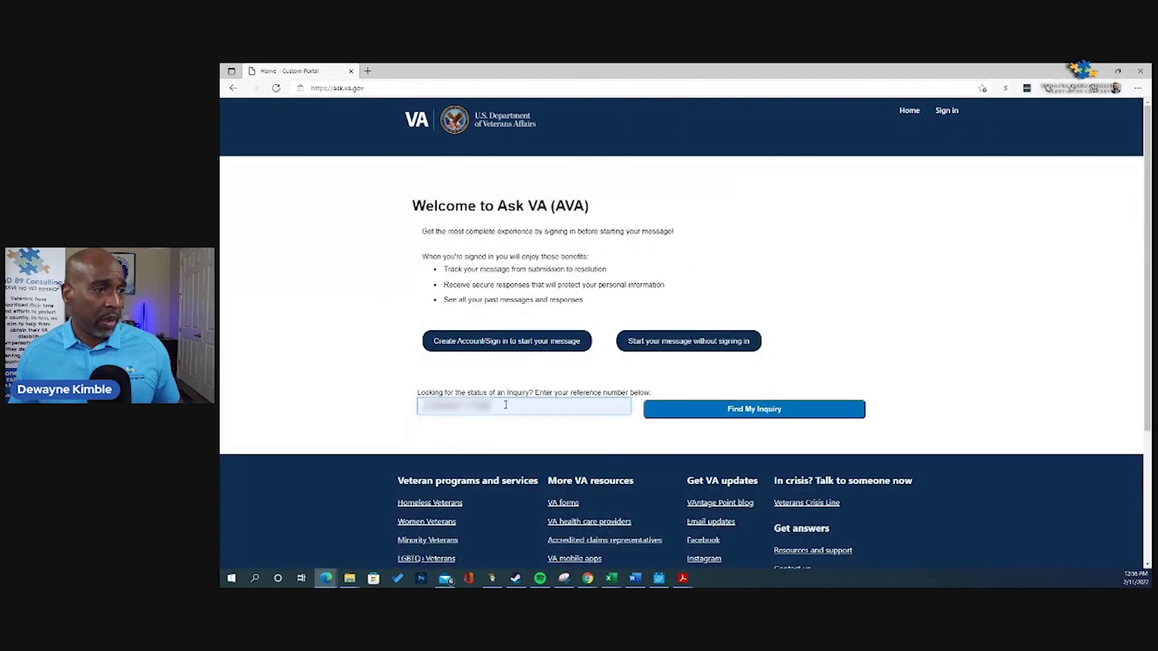
drag(506, 405, 413, 409)
key(BackSpace)
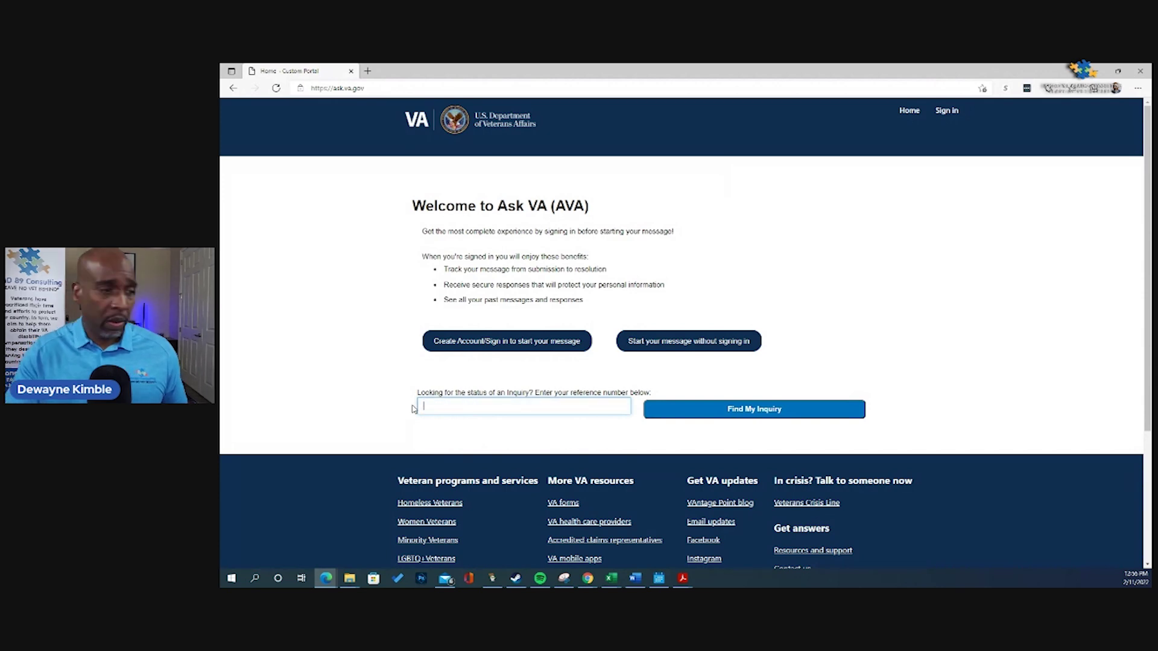